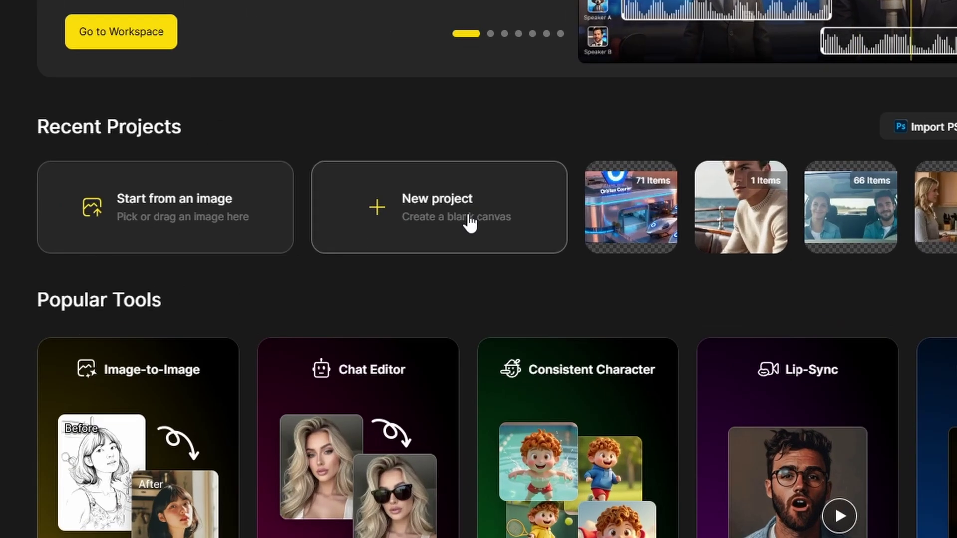
- Start a blank project, rename it 'Demo', and choose the 16:9 (1536×864) aspect card
{"action": "left_click", "coordinate": [469, 222]}
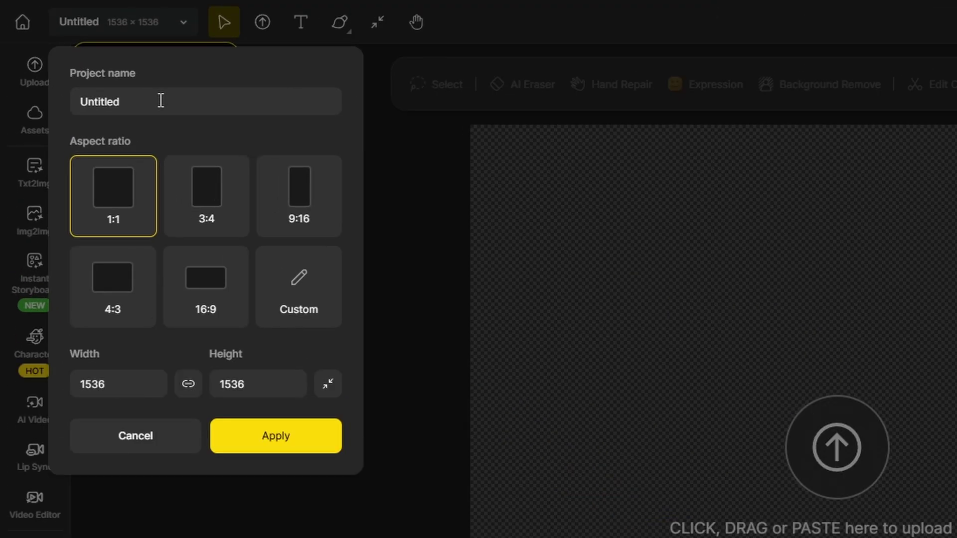
{"action": "triple_click", "coordinate": [161, 101]}
{"action": "type", "text": "Demo"}
{"action": "left_click", "coordinate": [192, 280]}
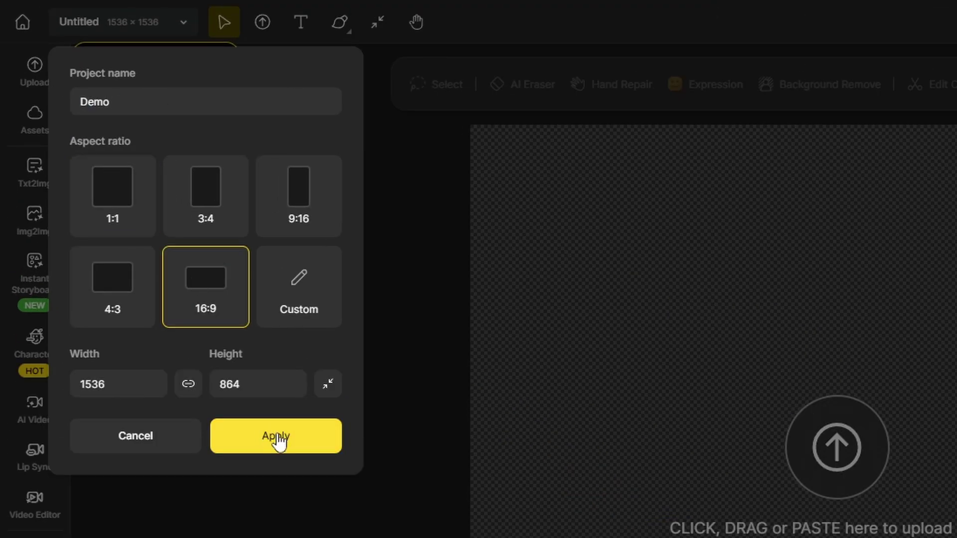
- Apply the Demo canvas settings and open Text to Image with the Seedream 4.0 model selected
{"action": "left_click", "coordinate": [278, 440]}
{"action": "left_click", "coordinate": [38, 179]}
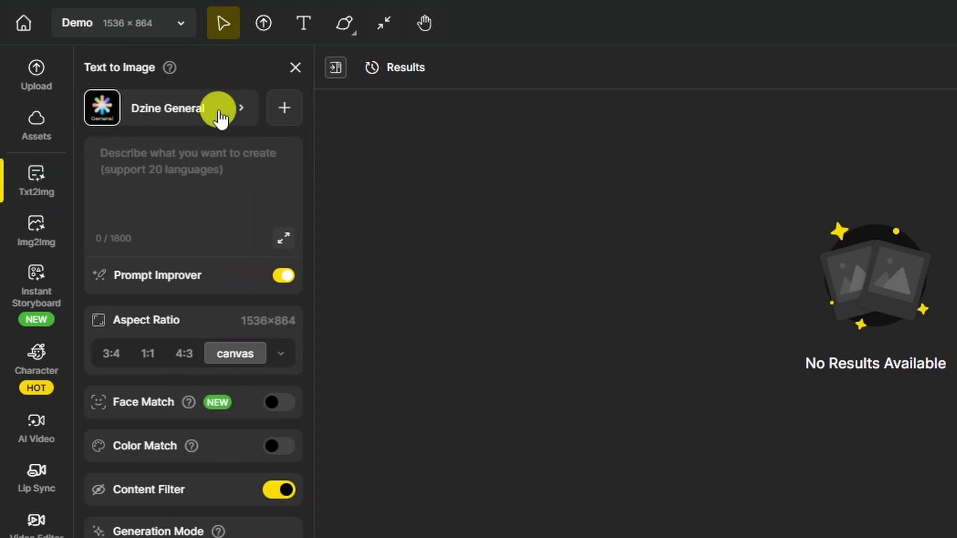
{"action": "left_click", "coordinate": [217, 118]}
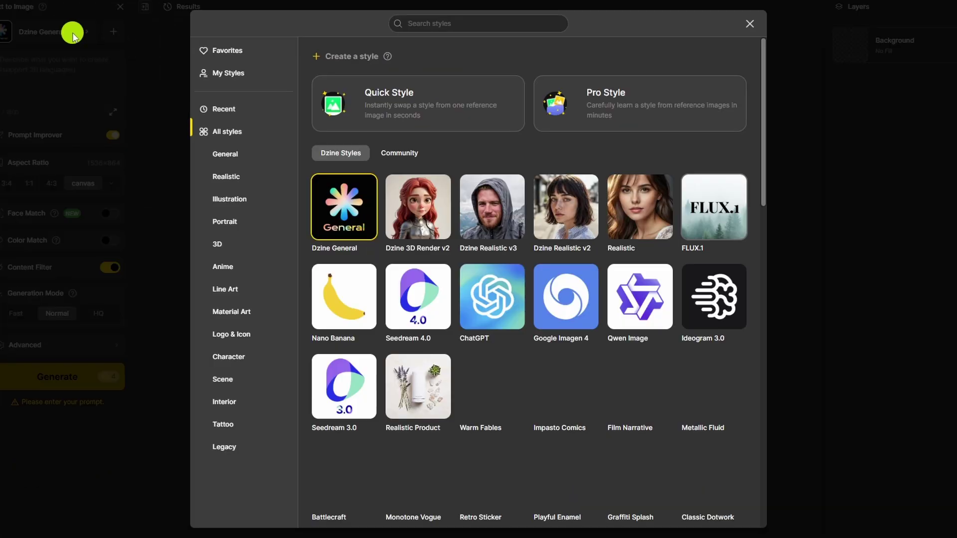
{"action": "scroll", "coordinate": [571, 151], "scroll_direction": "down", "scroll_amount": 15}
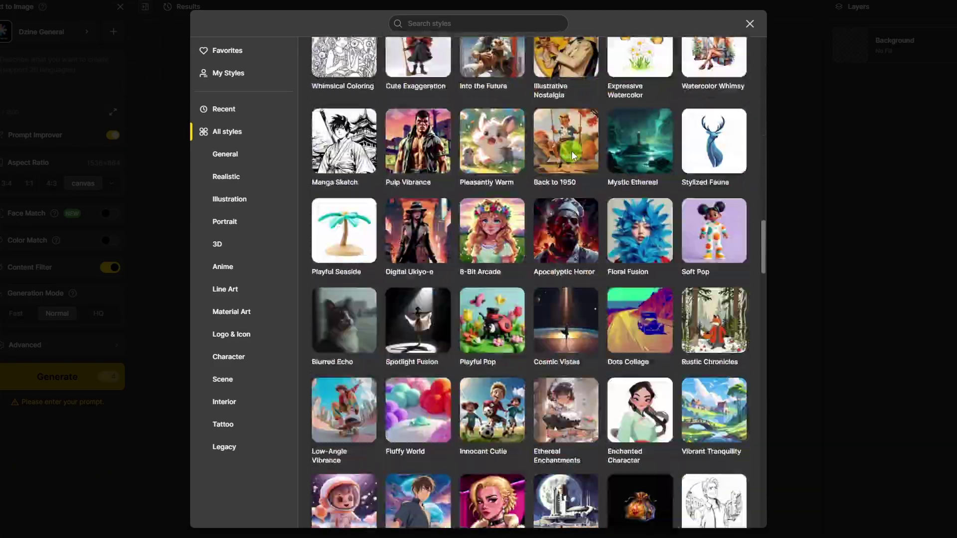
{"action": "scroll", "coordinate": [571, 152], "scroll_direction": "down", "scroll_amount": 15}
{"action": "scroll", "coordinate": [418, 303], "scroll_direction": "up", "scroll_amount": 20}
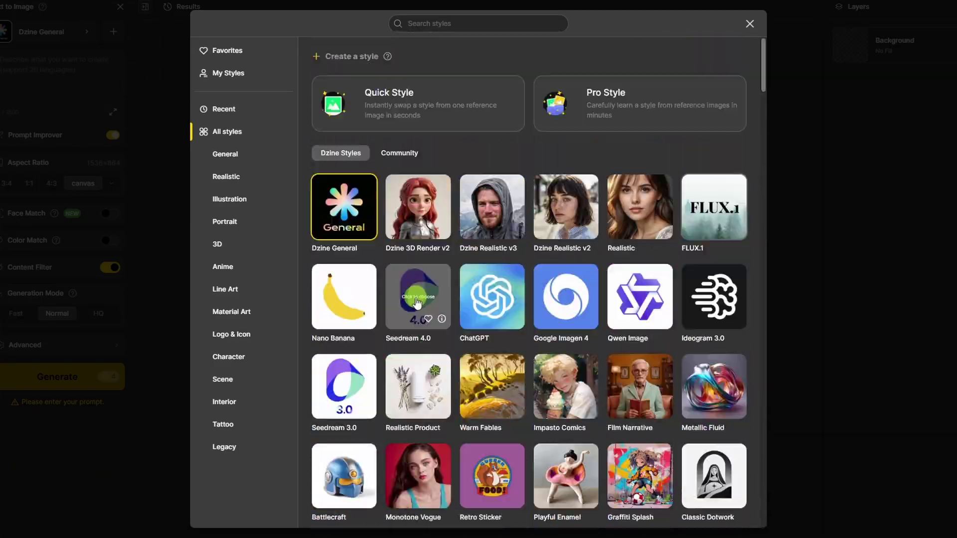
{"action": "left_click", "coordinate": [418, 303]}
{"action": "left_click", "coordinate": [27, 73]}
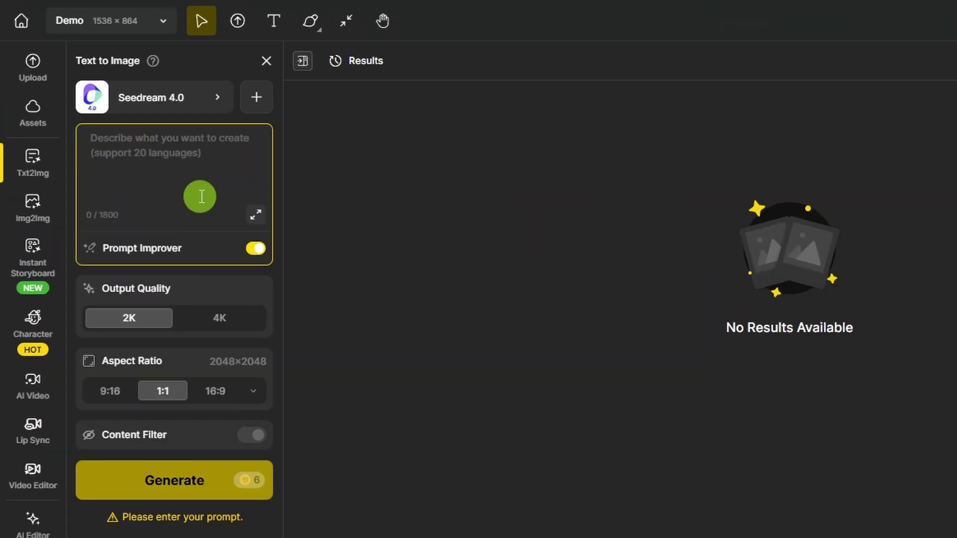
- Paste the silver-jumpsuit character prompt, turn off Prompt Improver, set 4K and 16:9, and generate
{"action": "type", "text": "Full-body 3D Pixar-style image of a man in his mid-30s with short brown hair and blue eyes. Neutral facial expression, mouth slightly open. Standing upright in a relaxed posture with arms at his sides and visible. The character is wearing a matte-silver jumpsuit with subtle seams and a small geometric chest patch—a blue hexagon with a white circle logo. Warm even lighting with soft natural shadows and mild reflections on the suit. Simple gradient background fading from light gray at the top to white at the bottom. Smooth materials, sharp focus, clean 3D animated look."}
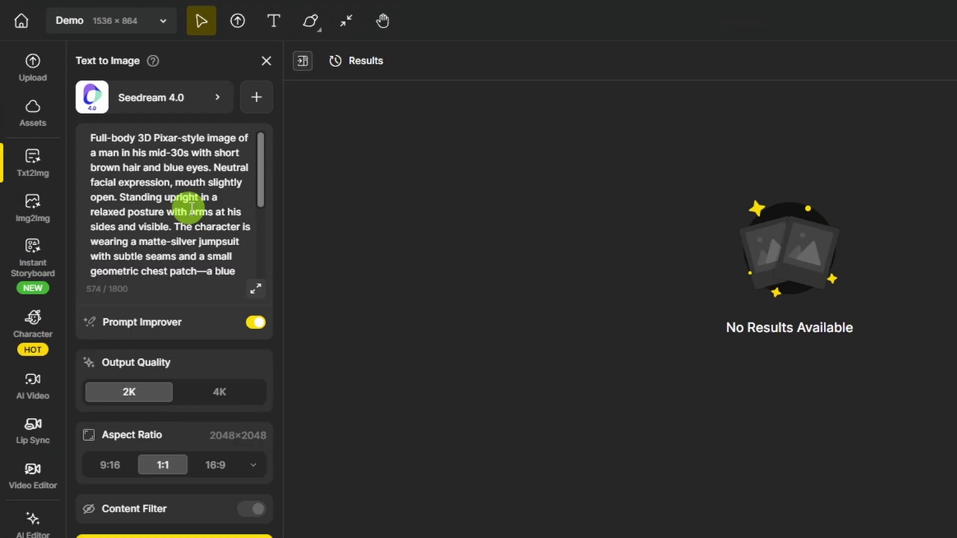
{"action": "scroll", "coordinate": [191, 209], "scroll_direction": "down", "scroll_amount": 5}
{"action": "scroll", "coordinate": [192, 213], "scroll_direction": "up", "scroll_amount": 5}
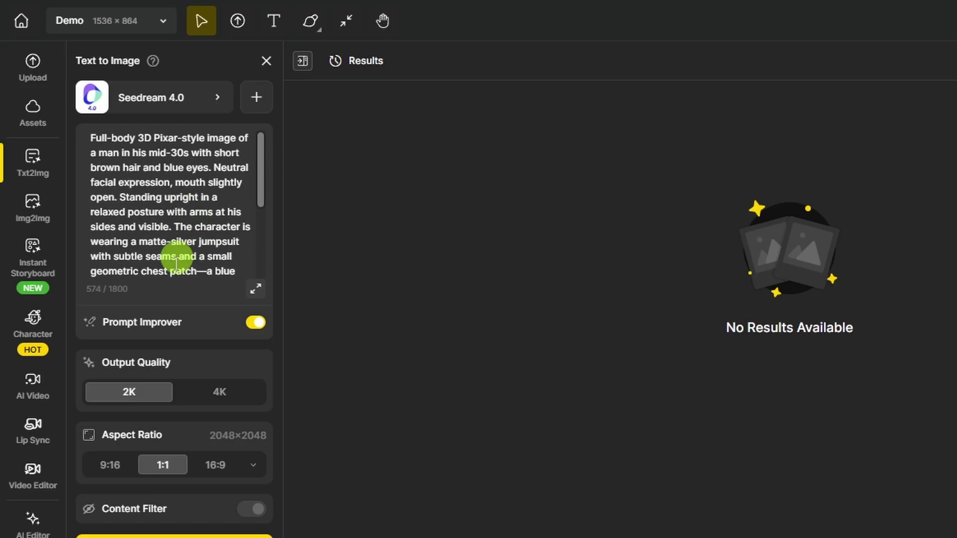
{"action": "left_click", "coordinate": [254, 326]}
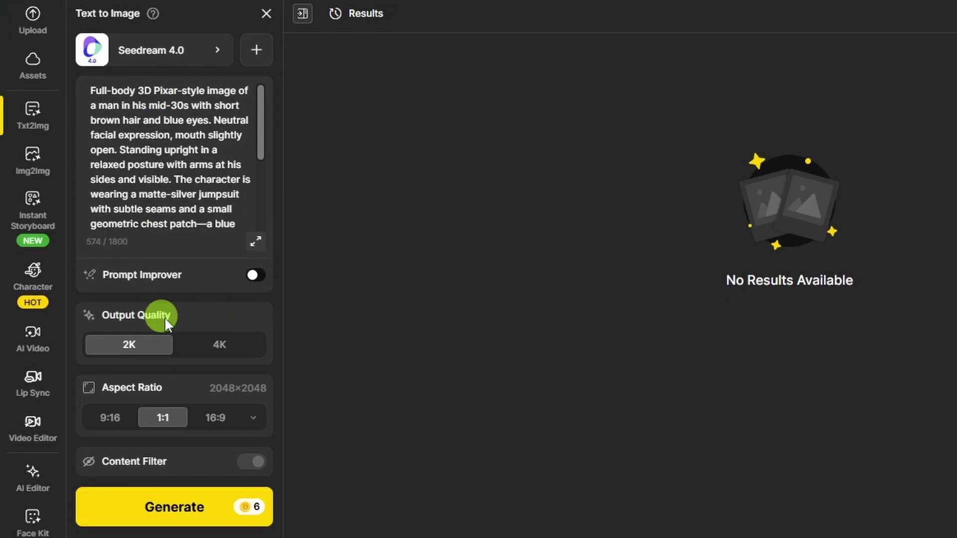
{"action": "left_click", "coordinate": [235, 347]}
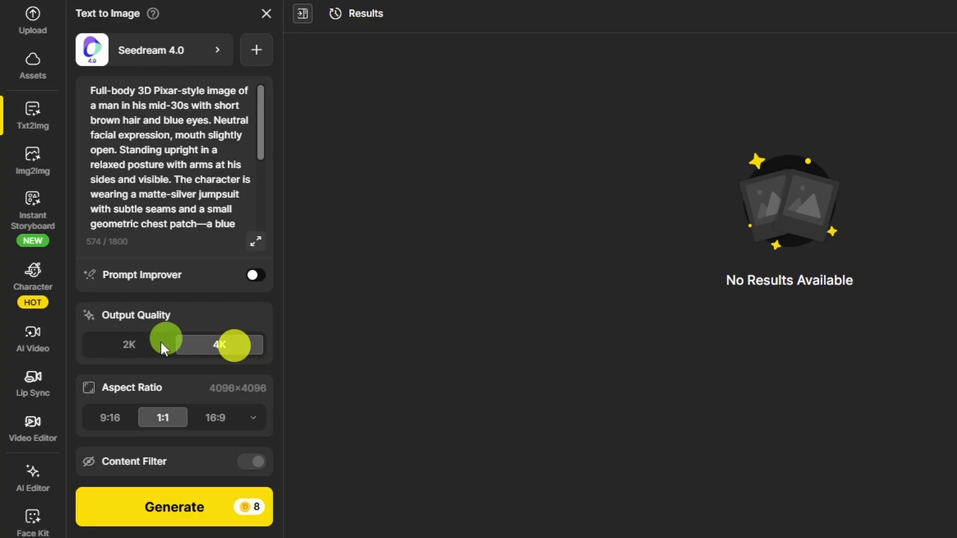
{"action": "left_click", "coordinate": [216, 421]}
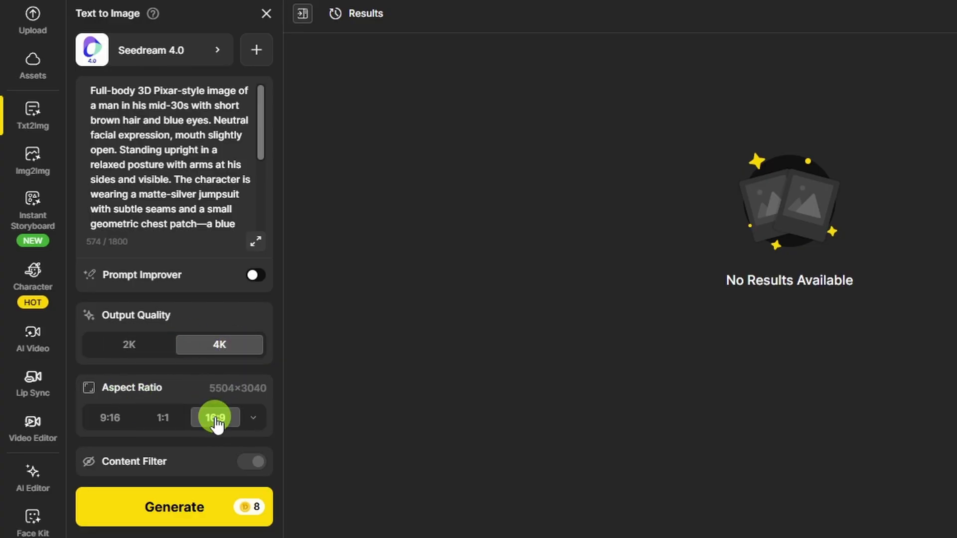
{"action": "left_click", "coordinate": [187, 512]}
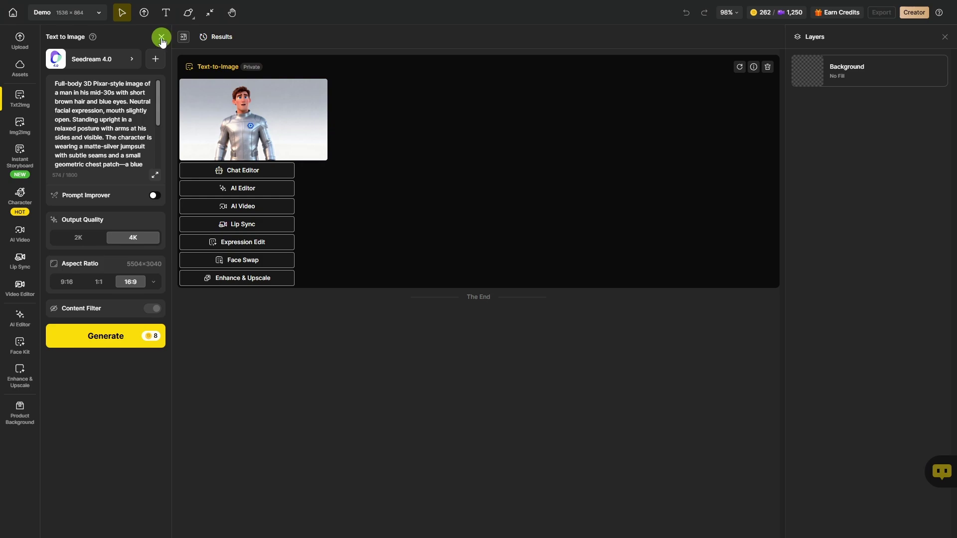
- Close the Text to Image panel and place the generated character result onto the canvas
{"action": "left_click", "coordinate": [162, 37]}
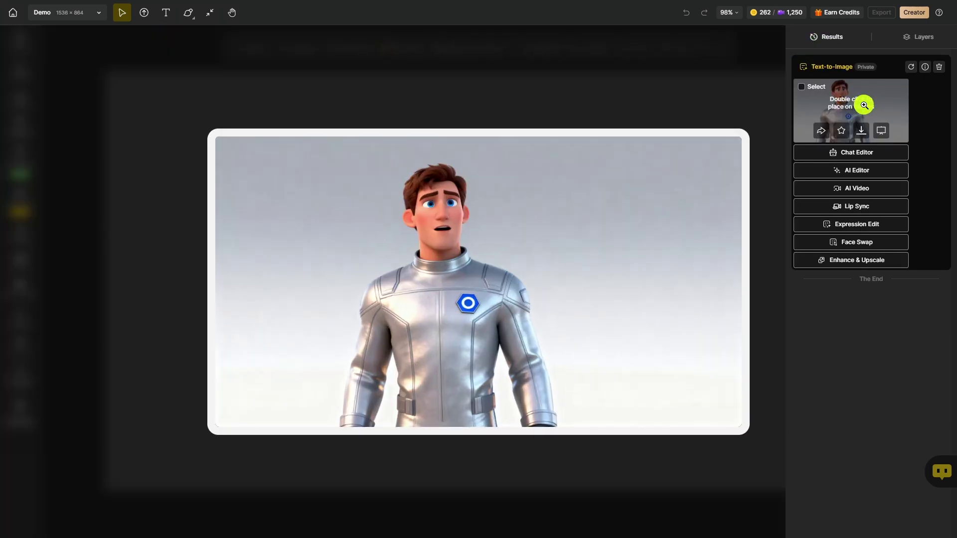
{"action": "double_click", "coordinate": [864, 105]}
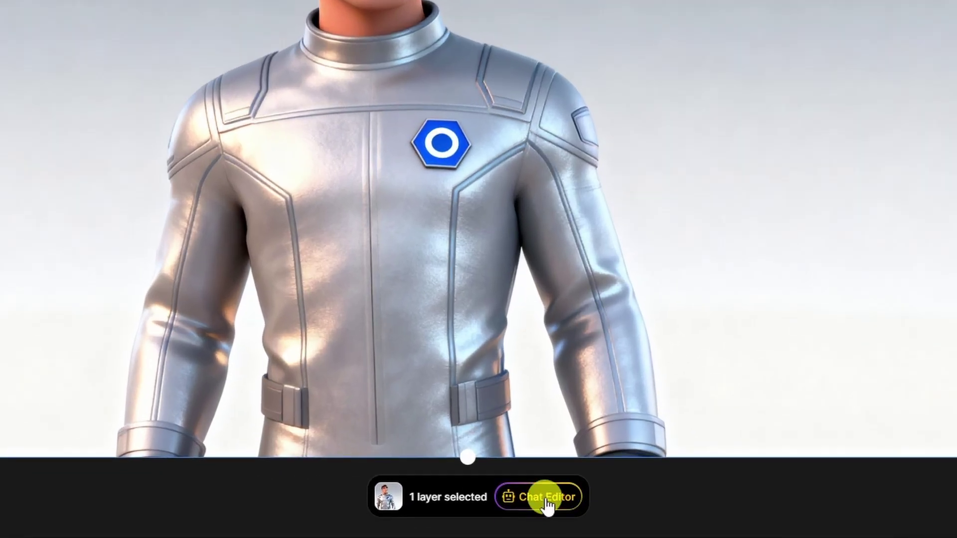
- Generate the blue hexagon chest logo in Chat Editor from the pasted prompt, keeping the default model
{"action": "left_click", "coordinate": [520, 515]}
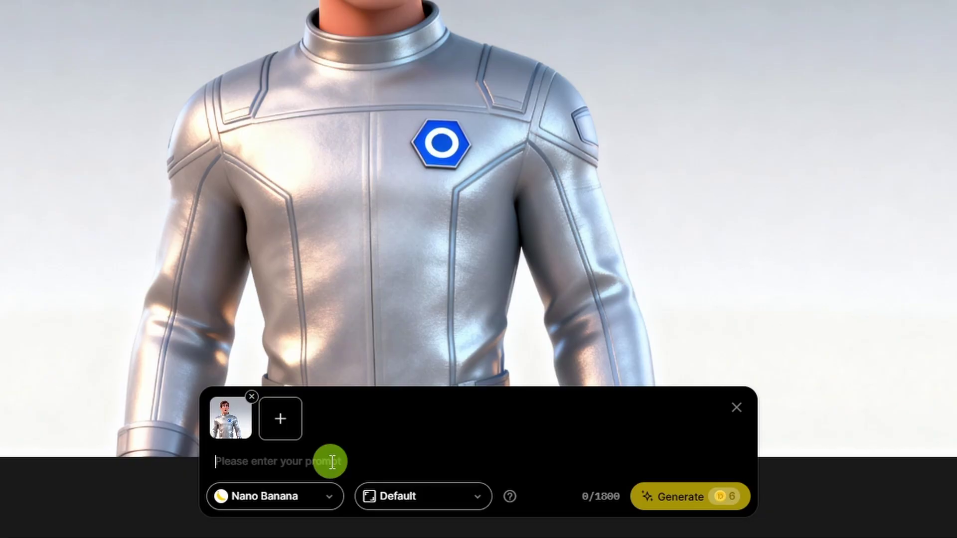
{"action": "type", "text": "Take the logo from the man's chest, the blue hexagon with the white ring inside"}
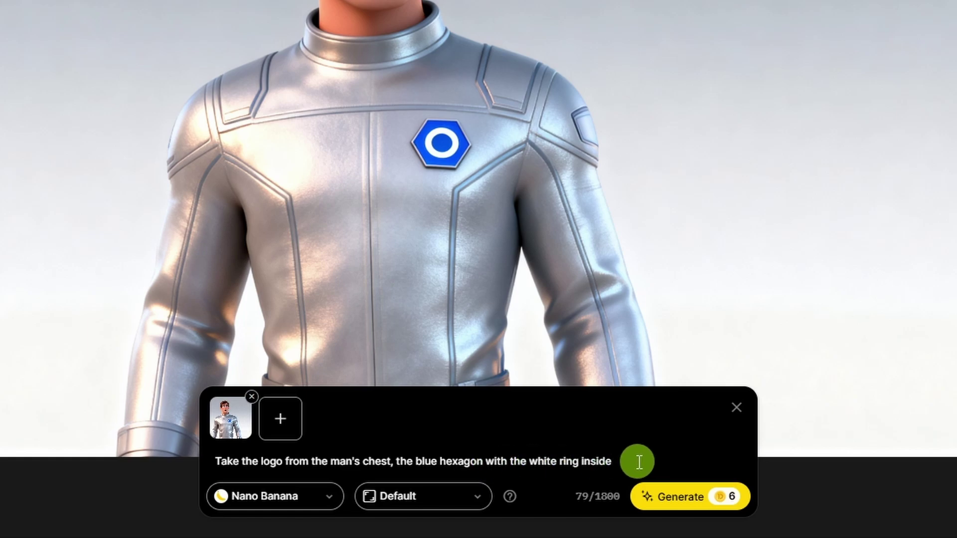
{"action": "left_click", "coordinate": [330, 499]}
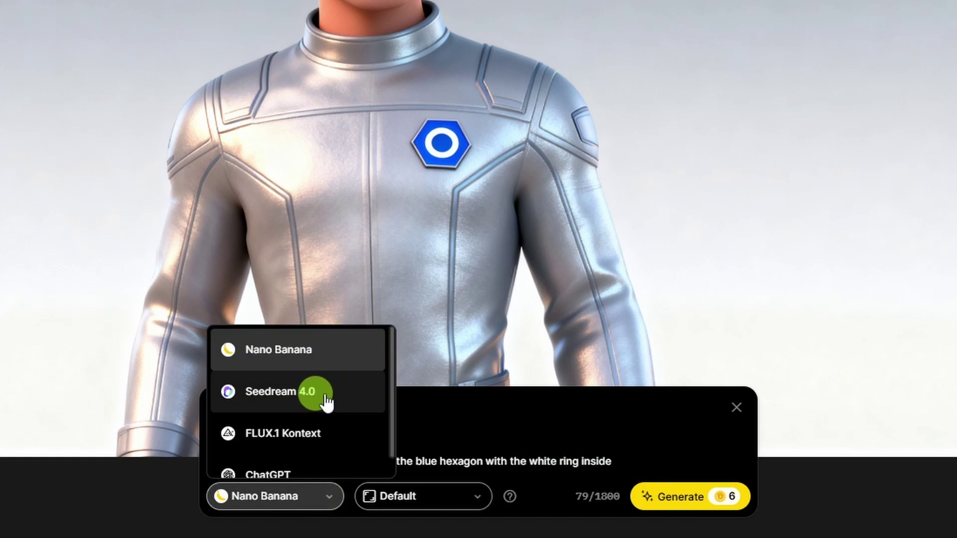
{"action": "left_click", "coordinate": [458, 442]}
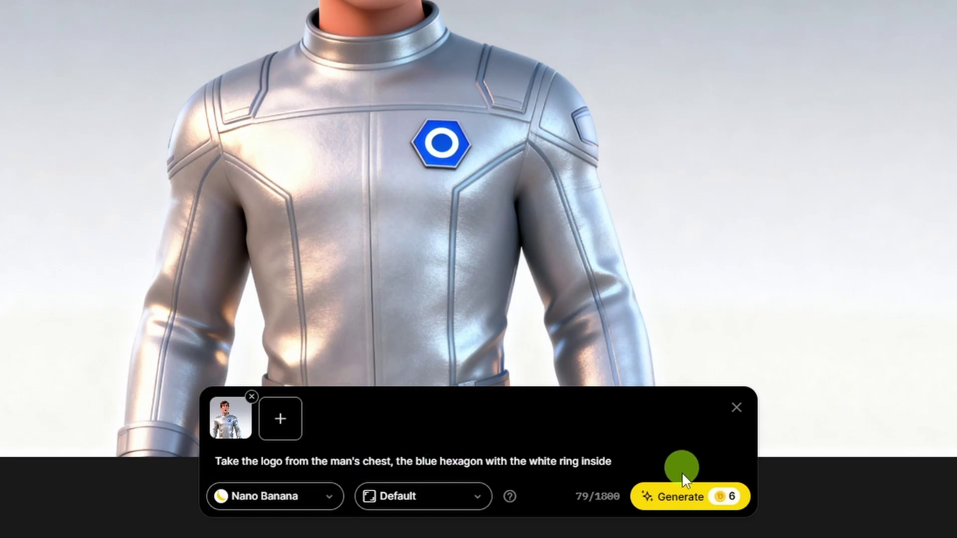
{"action": "left_click", "coordinate": [681, 494]}
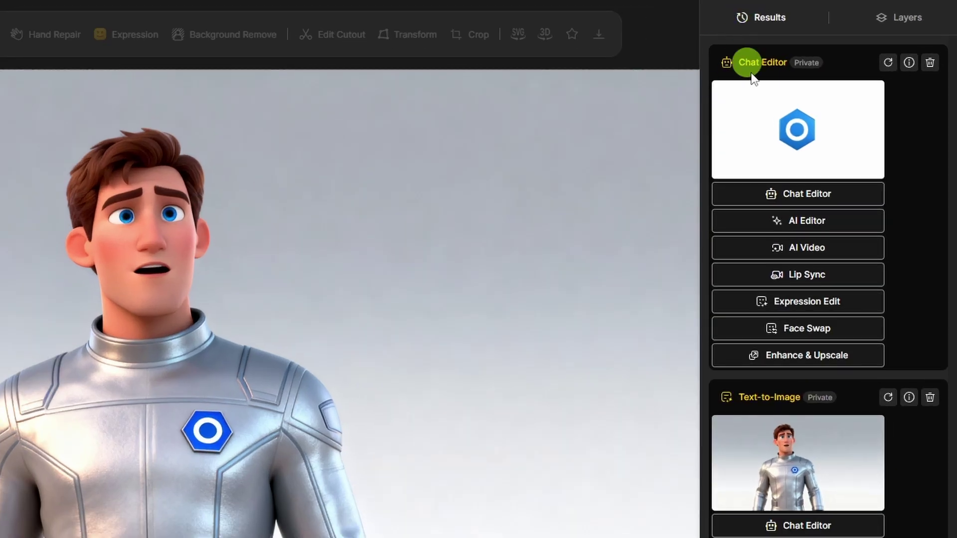
- Rerun the logo extraction and place the caret in its prompt for editing
{"action": "mouse_move", "coordinate": [846, 120]}
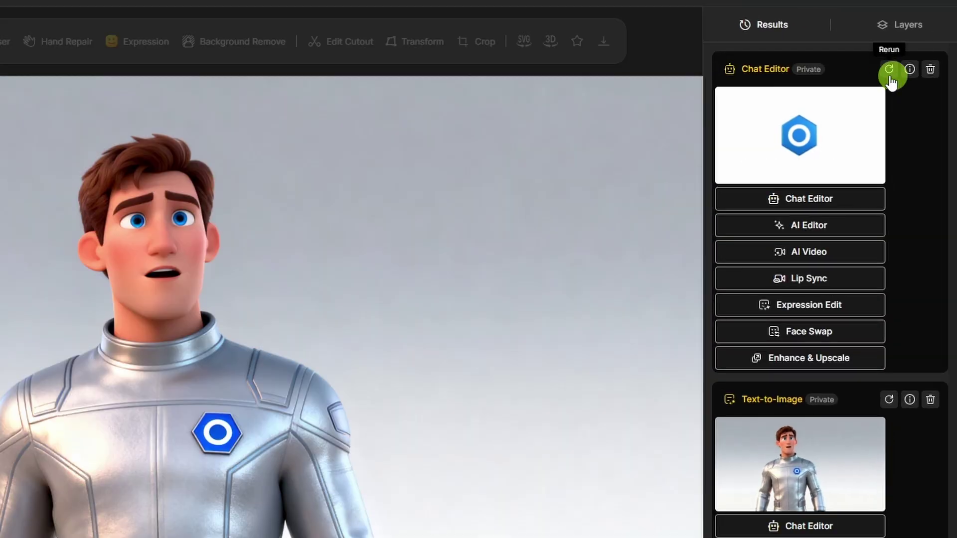
{"action": "left_click", "coordinate": [890, 74]}
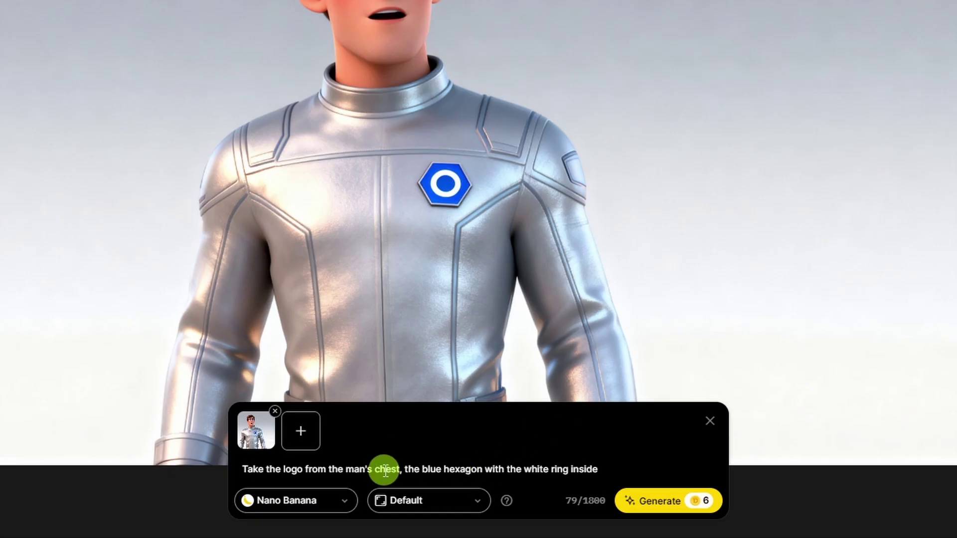
{"action": "left_click", "coordinate": [380, 469]}
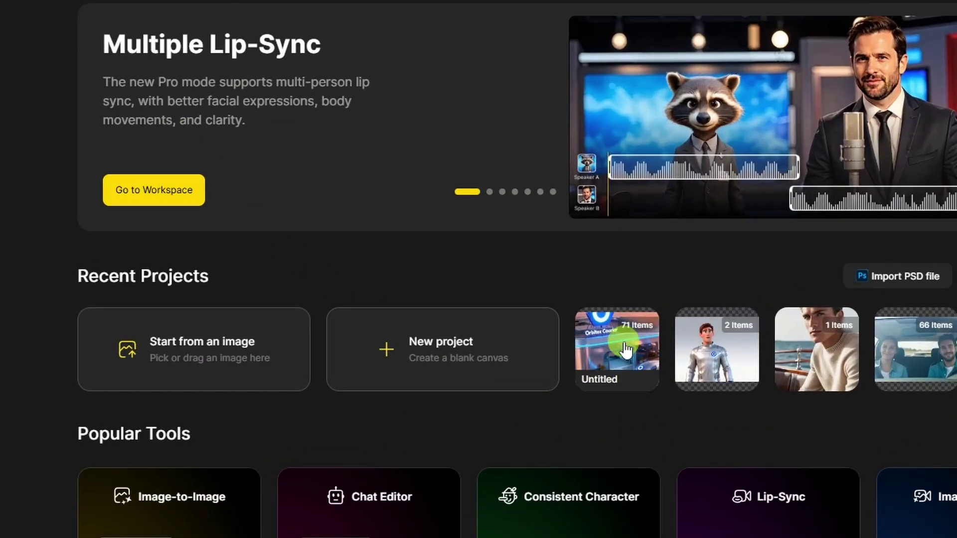
- Open the 71-item Orbitex Courier project and start an AI video from the rooftop fleet image
{"action": "left_click", "coordinate": [615, 352]}
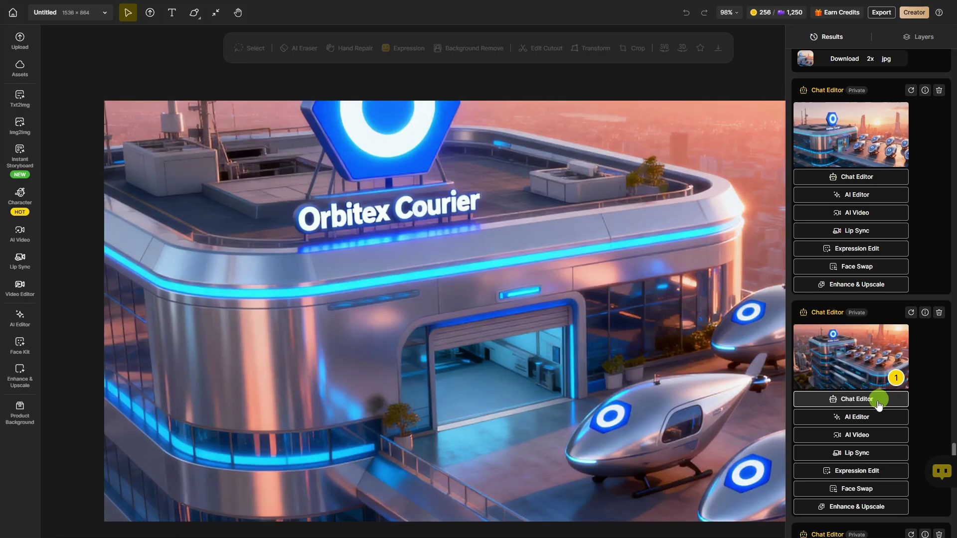
{"action": "left_click", "coordinate": [857, 435]}
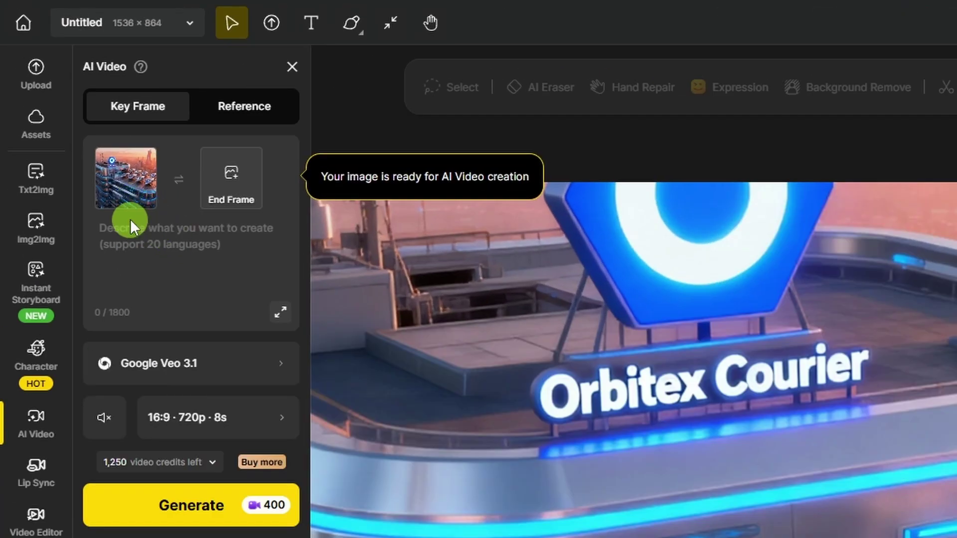
- Paste the Pixar-style futuristic city prompt and browse the list of video models
{"action": "left_click", "coordinate": [165, 245]}
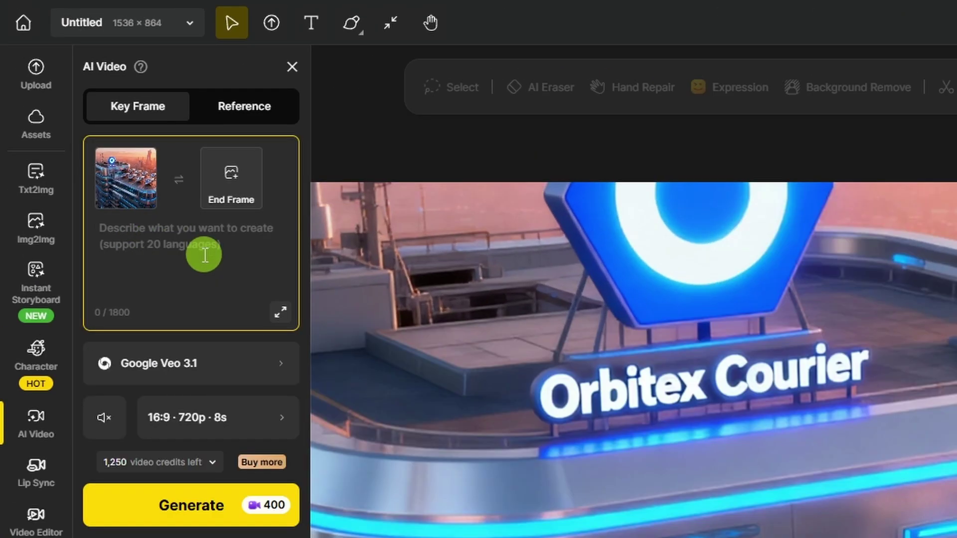
{"action": "type", "text": "The camera arcs gently to the right while making a very subtle, graceful dolly-in motion toward the main Orbitex Courier building and parking pad. The scene is set at sunrise, with soft, pale yellow light washing over the futuristic city. The established visual elements such as the cool blue neon trim of the buildings and the wide-angle view of the city remain consistent. In the far distance, a few flying vehicles move slowly across the frame. The entire scene is rendered in a vibrant 3D Pixar animation style with ambient sounds of a futuristic city in the morning."}
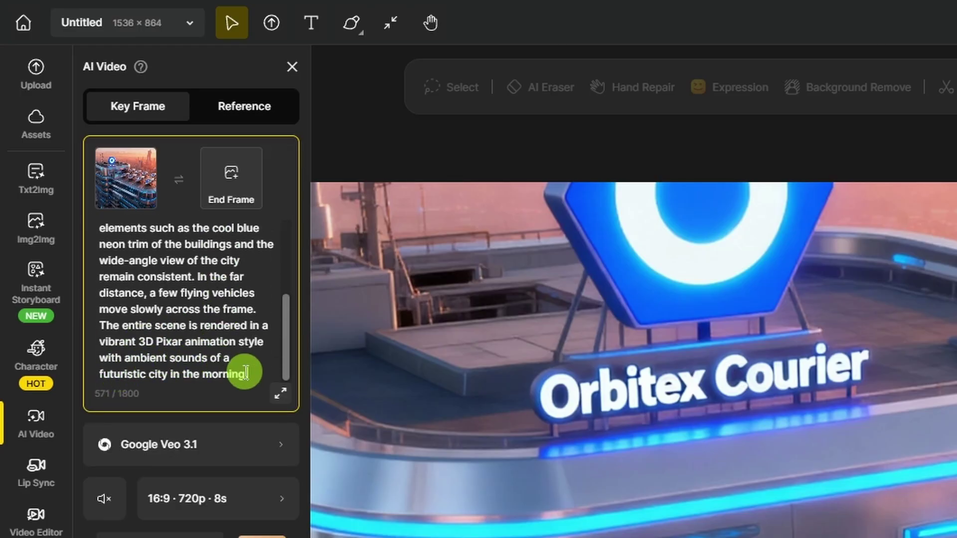
{"action": "left_click", "coordinate": [233, 451]}
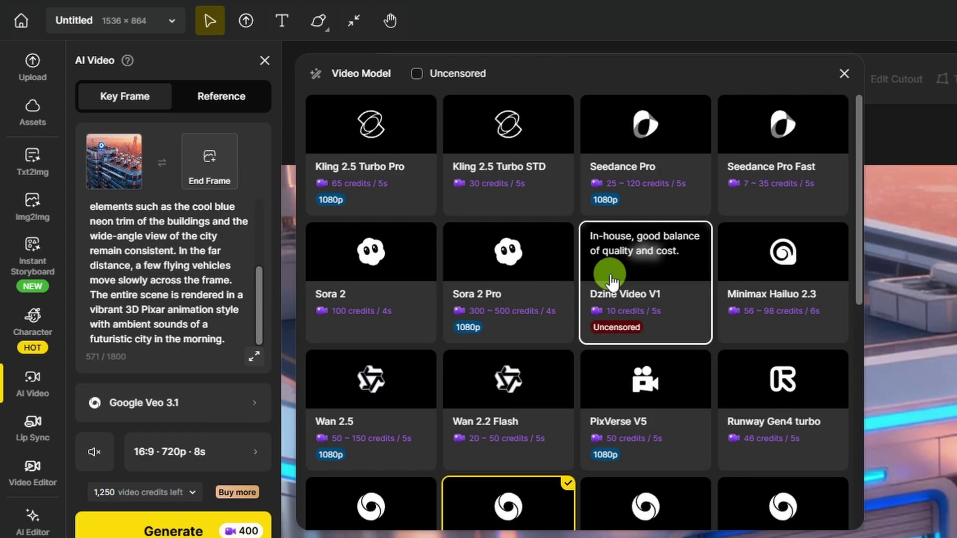
{"action": "scroll", "coordinate": [675, 311], "scroll_direction": "down", "scroll_amount": 7}
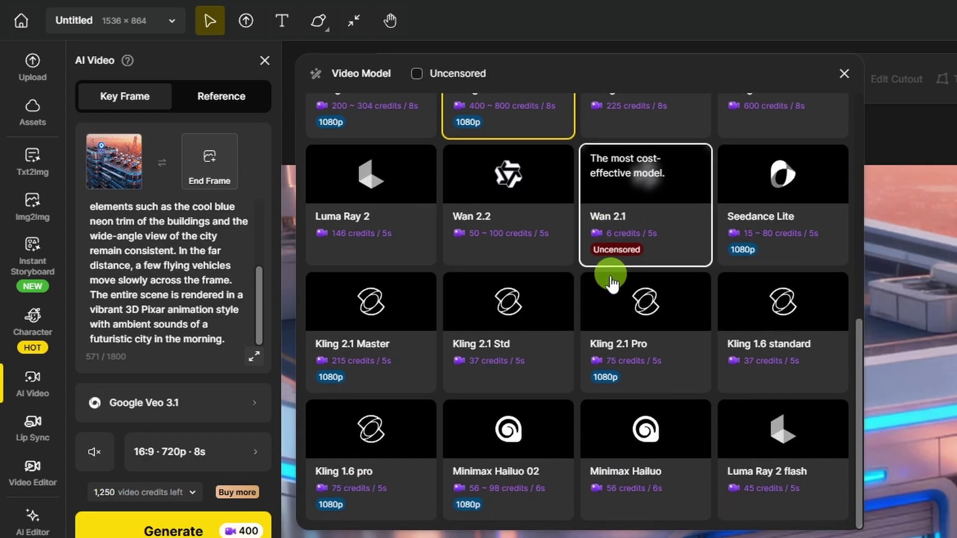
{"action": "scroll", "coordinate": [566, 316], "scroll_direction": "up", "scroll_amount": 7}
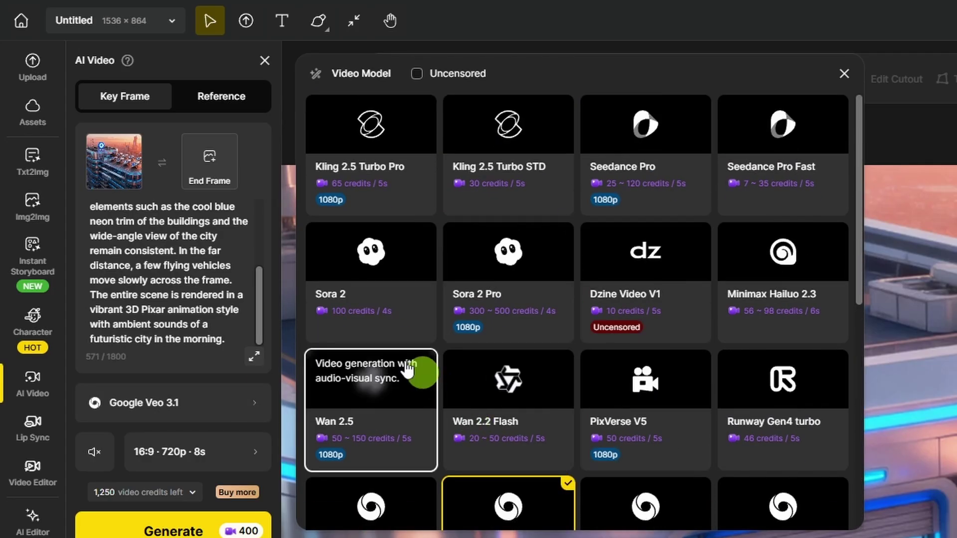
{"action": "scroll", "coordinate": [448, 349], "scroll_direction": "down", "scroll_amount": 3}
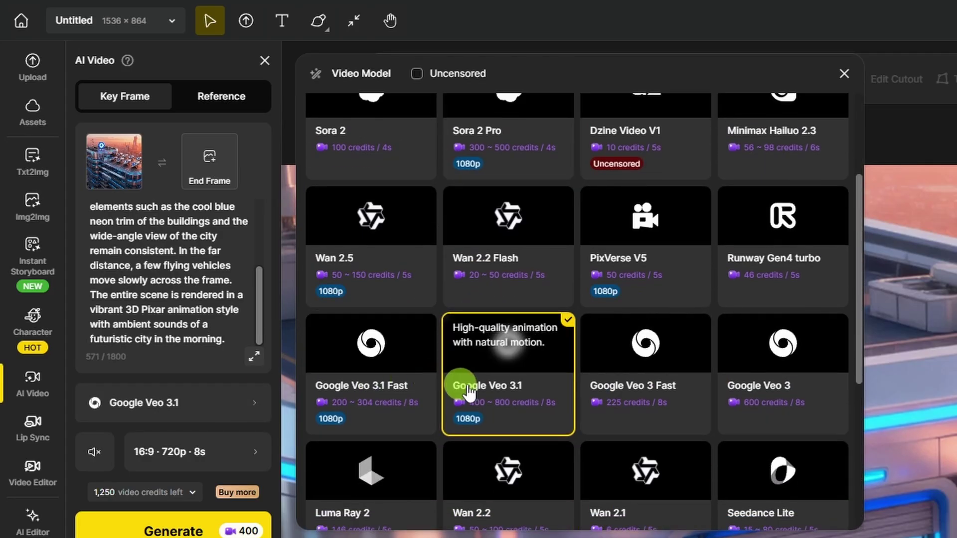
{"action": "scroll", "coordinate": [473, 378], "scroll_direction": "up", "scroll_amount": 3}
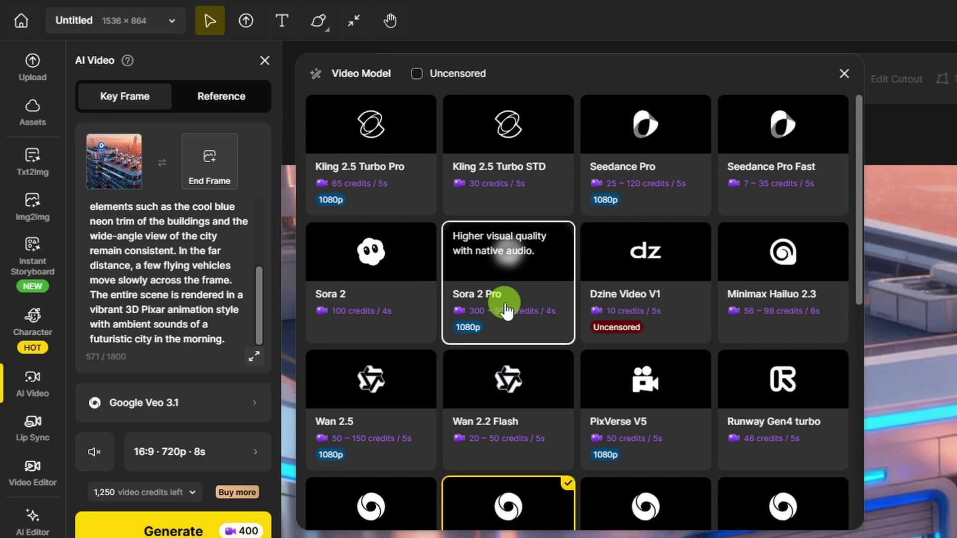
{"action": "scroll", "coordinate": [501, 294], "scroll_direction": "down", "scroll_amount": 3}
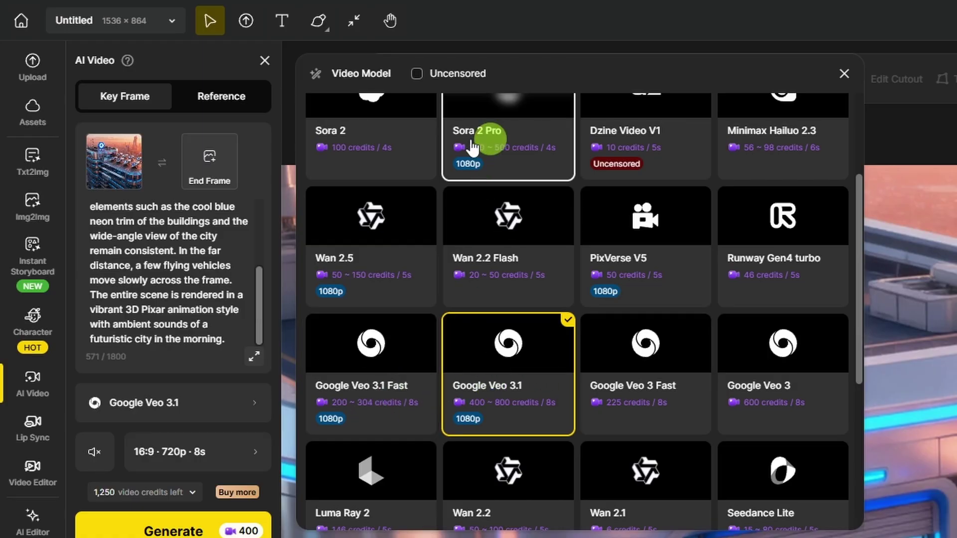
- Set the video to 16:9, 1080p quality and 8 seconds duration
{"action": "left_click", "coordinate": [380, 414]}
{"action": "left_click", "coordinate": [191, 450]}
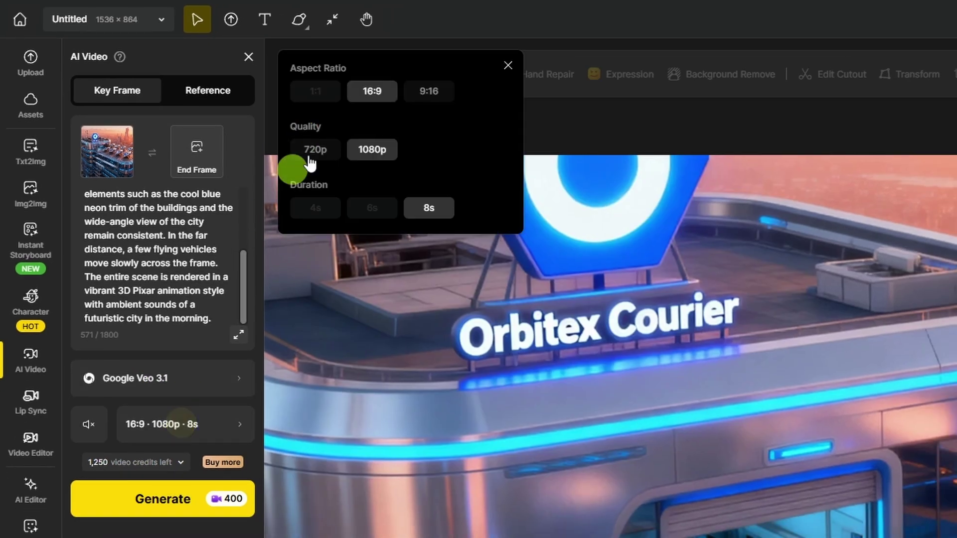
{"action": "left_click", "coordinate": [372, 150]}
{"action": "left_click", "coordinate": [316, 208]}
{"action": "left_click", "coordinate": [421, 219]}
{"action": "left_click", "coordinate": [508, 66]}
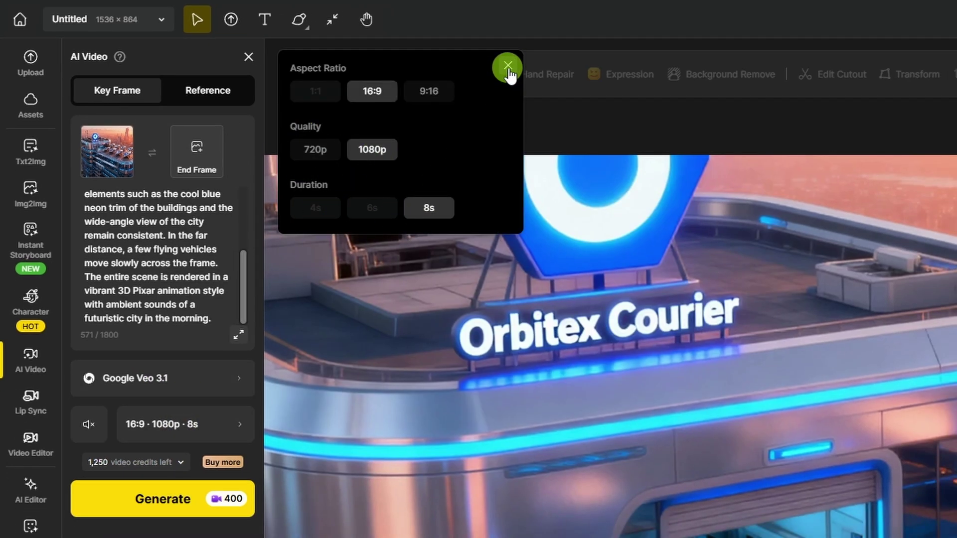
{"action": "left_click", "coordinate": [356, 157]}
{"action": "left_click", "coordinate": [311, 202]}
{"action": "left_click", "coordinate": [432, 208]}
{"action": "left_click", "coordinate": [377, 213]}
{"action": "left_click", "coordinate": [508, 66]}
{"action": "left_click", "coordinate": [506, 64]}
- Turn on generated sound and switch the video model to Sora 2
{"action": "left_click", "coordinate": [189, 380]}
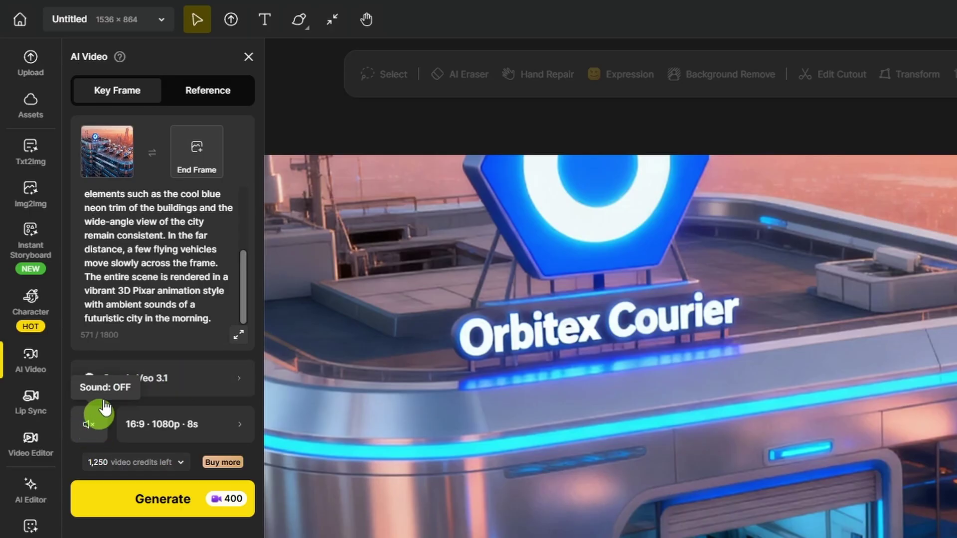
{"action": "left_click", "coordinate": [88, 435]}
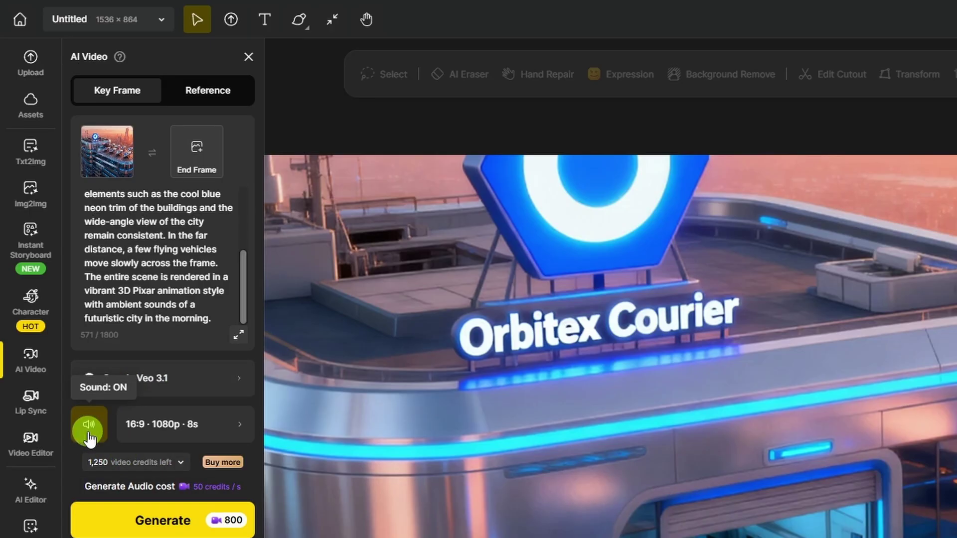
{"action": "left_click", "coordinate": [224, 377]}
{"action": "left_click", "coordinate": [310, 215]}
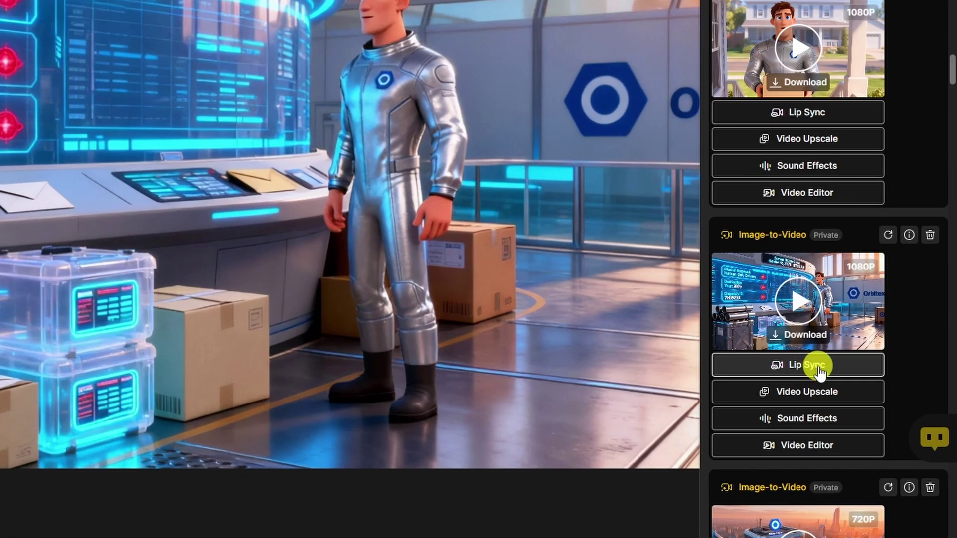
- Lip-sync the dispatch-room clip with the courier's face as Speaker A and open speaking voice options
{"action": "left_click", "coordinate": [817, 366]}
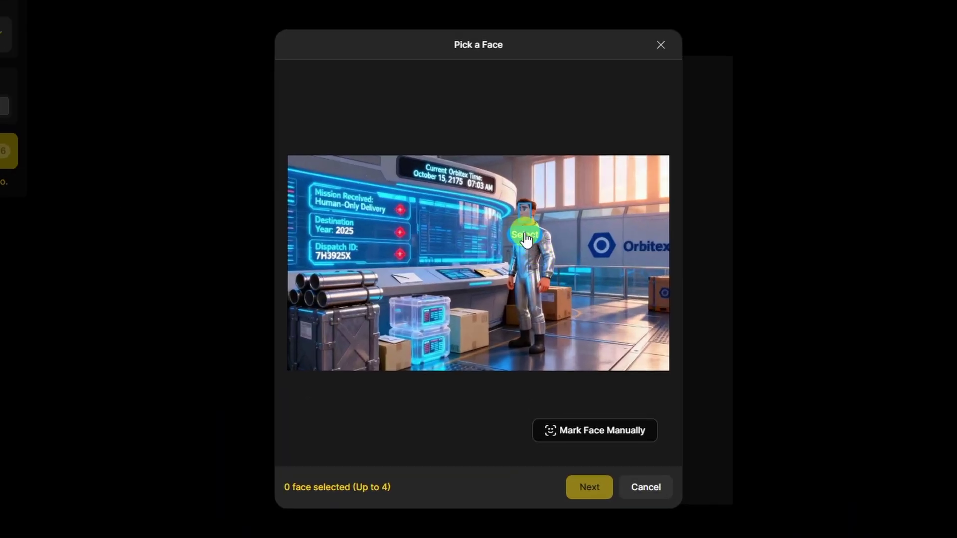
{"action": "left_click", "coordinate": [531, 244]}
{"action": "left_click", "coordinate": [593, 490]}
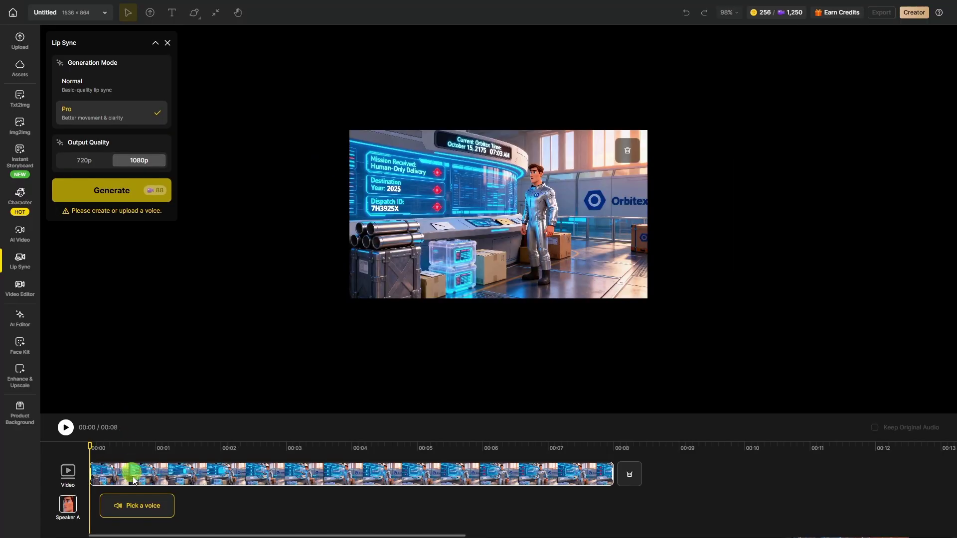
{"action": "left_click", "coordinate": [163, 507]}
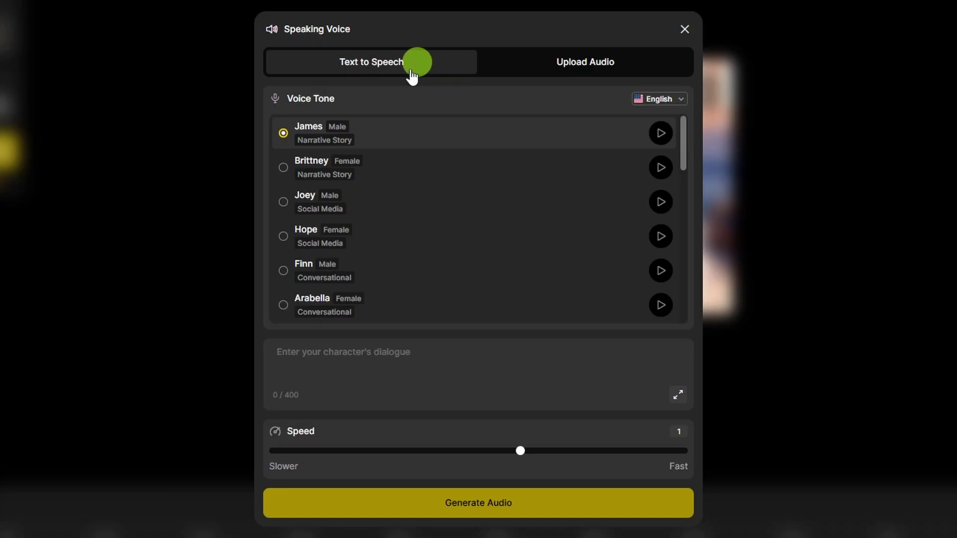
{"action": "left_click", "coordinate": [377, 368]}
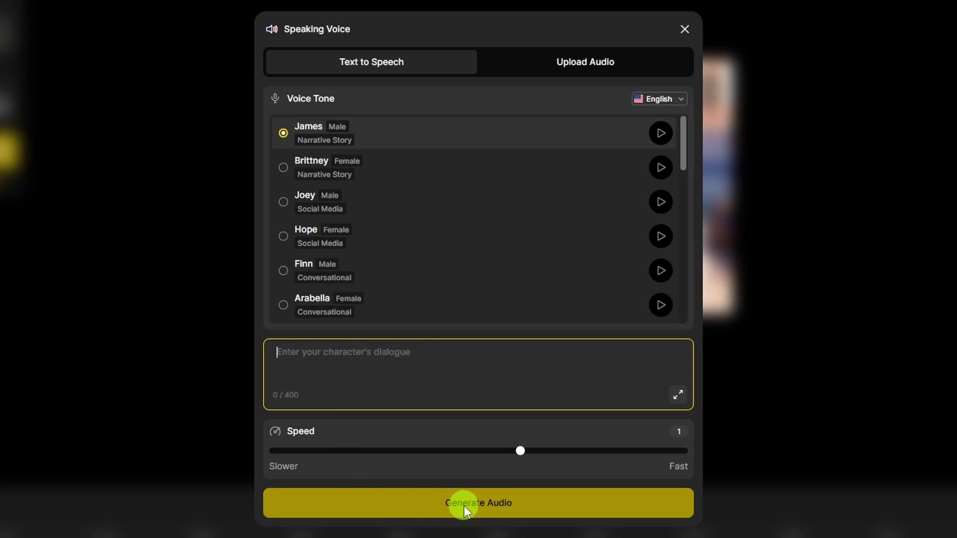
- Upload the recorded voice audio and trim Speaker A's track to about 5.5 s starting near 00:01
{"action": "left_click", "coordinate": [627, 64]}
{"action": "left_click_drag", "start_coordinate": [431, 313], "coordinate": [548, 335]}
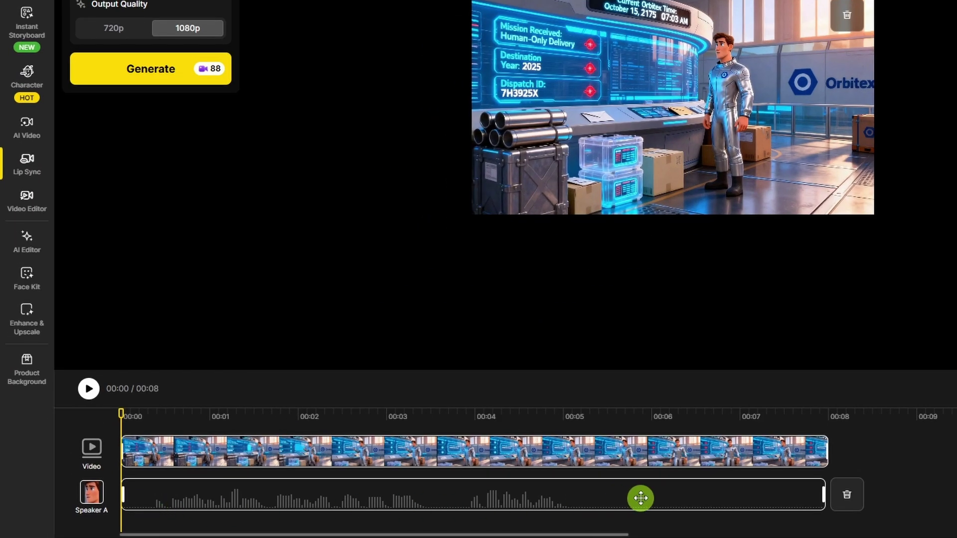
{"action": "left_click_drag", "start_coordinate": [821, 496], "coordinate": [600, 504]}
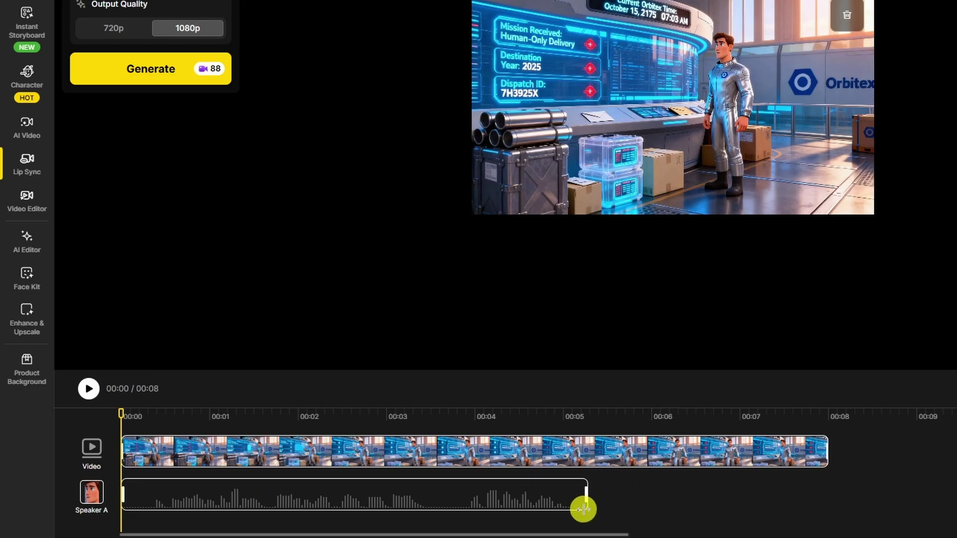
{"action": "left_click_drag", "start_coordinate": [438, 497], "coordinate": [408, 497]}
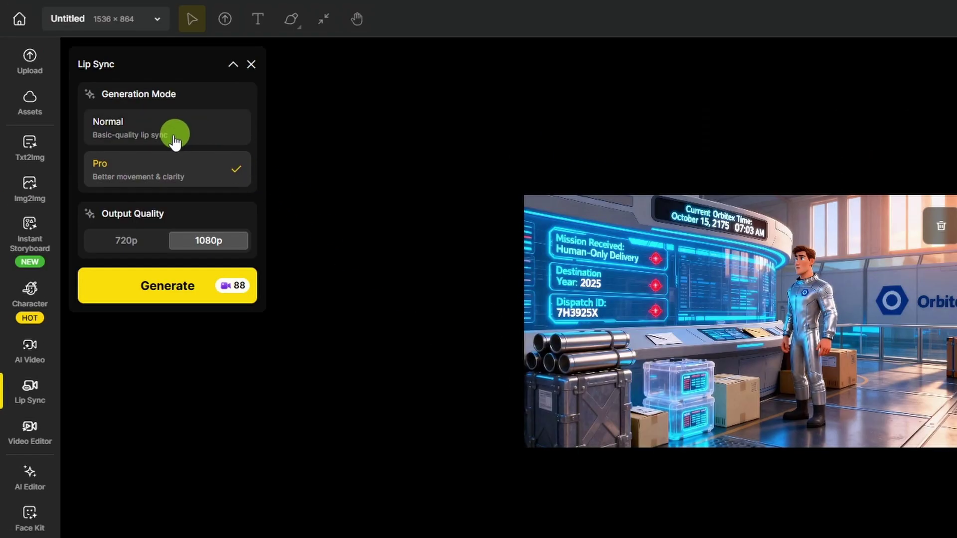
- Try Normal mode and 720p, then settle on Pro mode with 1080p output quality
{"action": "left_click", "coordinate": [175, 137]}
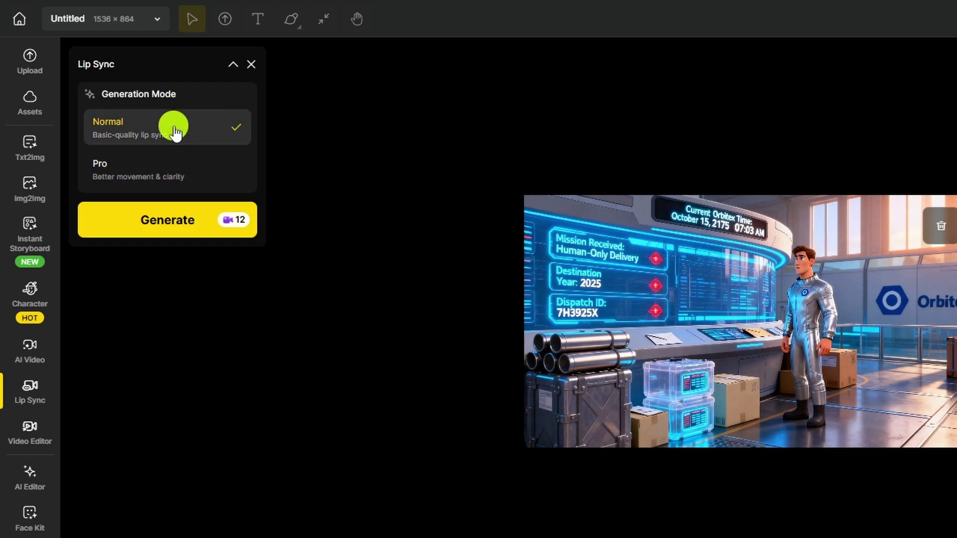
{"action": "left_click", "coordinate": [185, 171]}
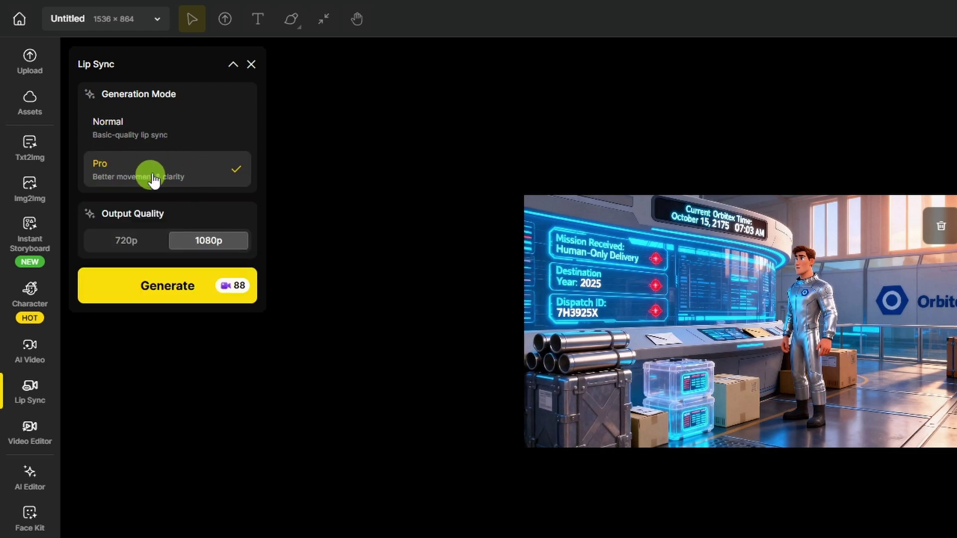
{"action": "left_click", "coordinate": [132, 244]}
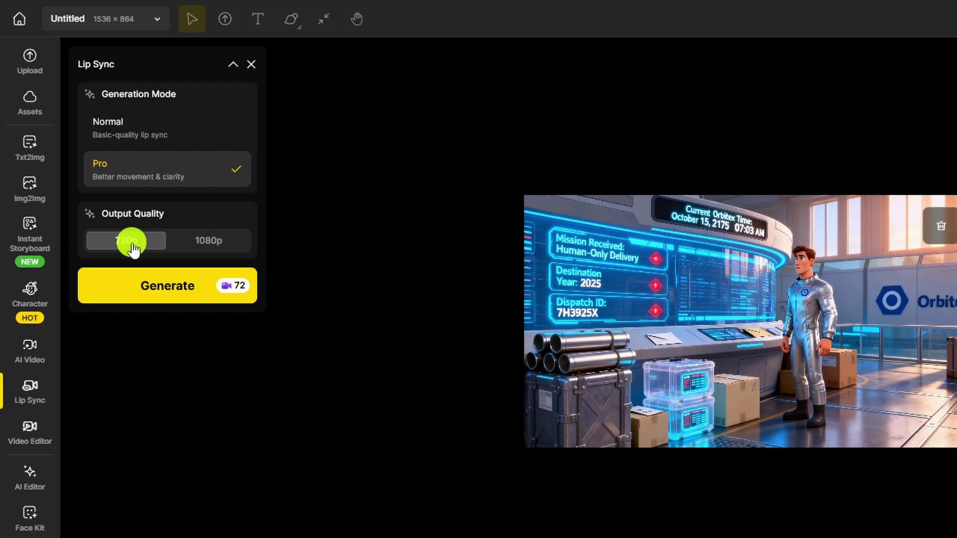
{"action": "left_click", "coordinate": [197, 249]}
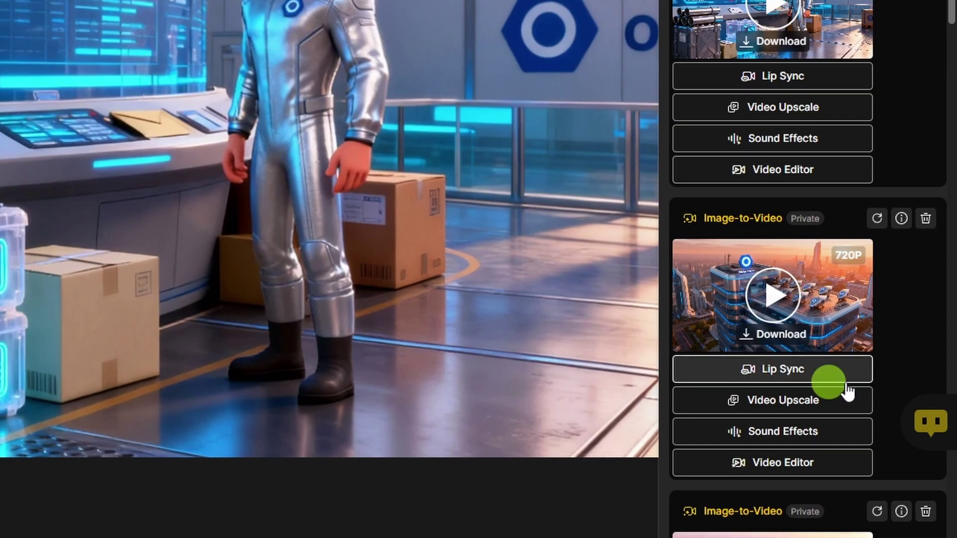
- Open Video Upscale on the generated clip, trying 4K before choosing 8K
{"action": "left_click", "coordinate": [838, 412]}
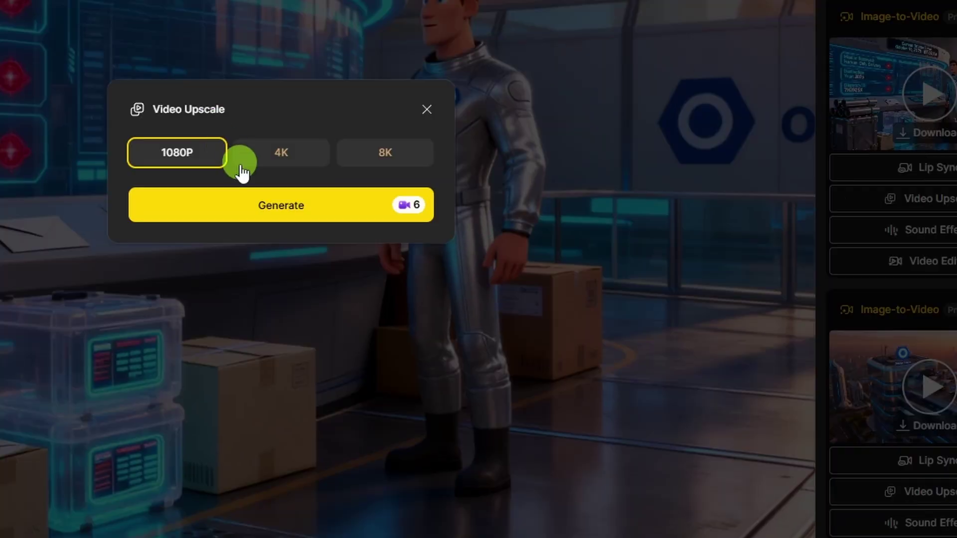
{"action": "left_click", "coordinate": [315, 159]}
{"action": "left_click", "coordinate": [413, 159]}
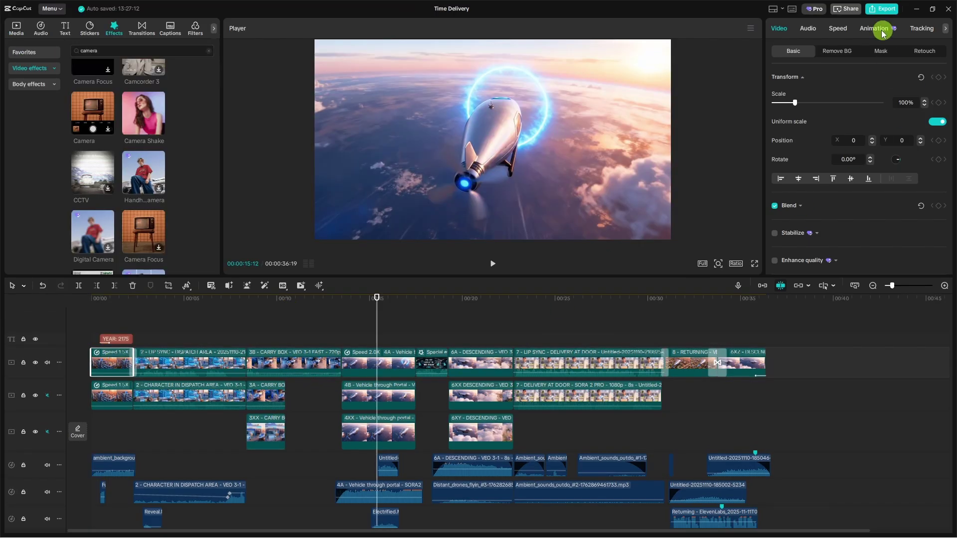
- Open the Speed settings for the rocket clip in the Time Delivery edit
{"action": "left_click", "coordinate": [831, 29]}
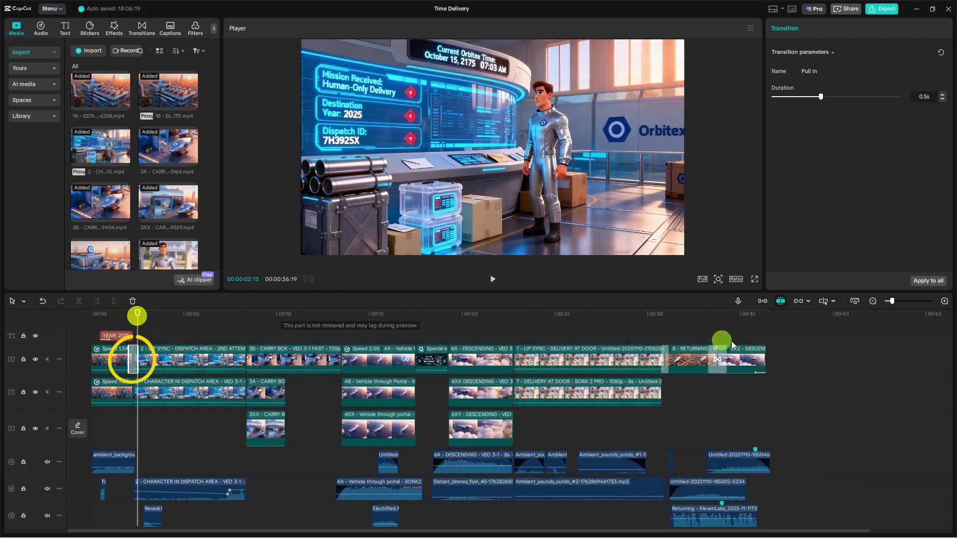
- Scrub through the edit, preview Camera Shake, and select the 6XZ - DESCENDING clip
{"action": "left_click", "coordinate": [663, 324]}
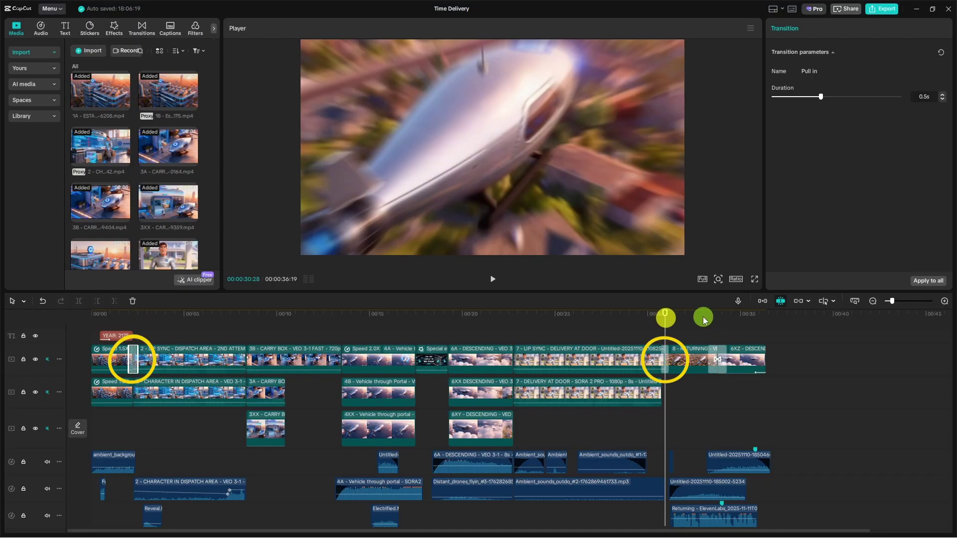
{"action": "left_click_drag", "start_coordinate": [704, 319], "coordinate": [763, 324]}
{"action": "left_click_drag", "start_coordinate": [420, 319], "coordinate": [445, 325]}
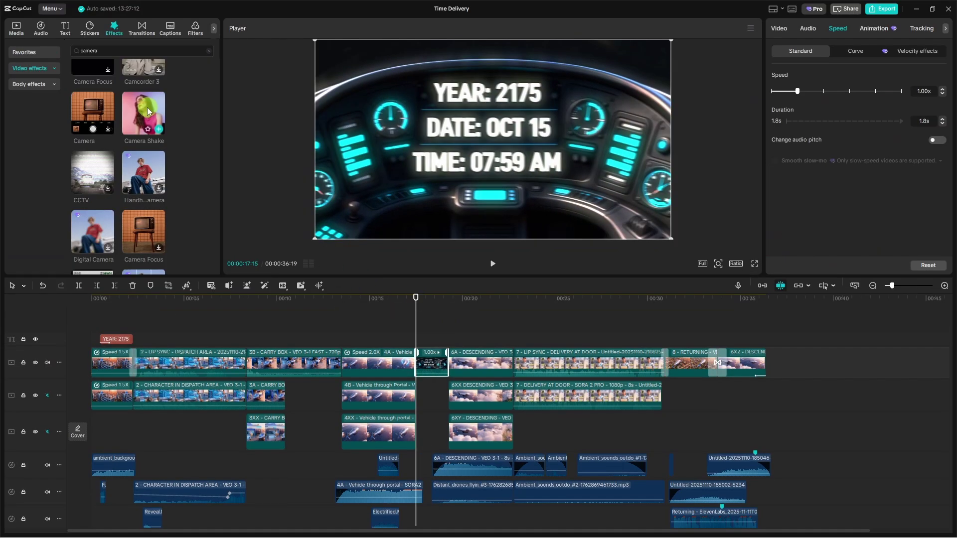
{"action": "left_click", "coordinate": [148, 111]}
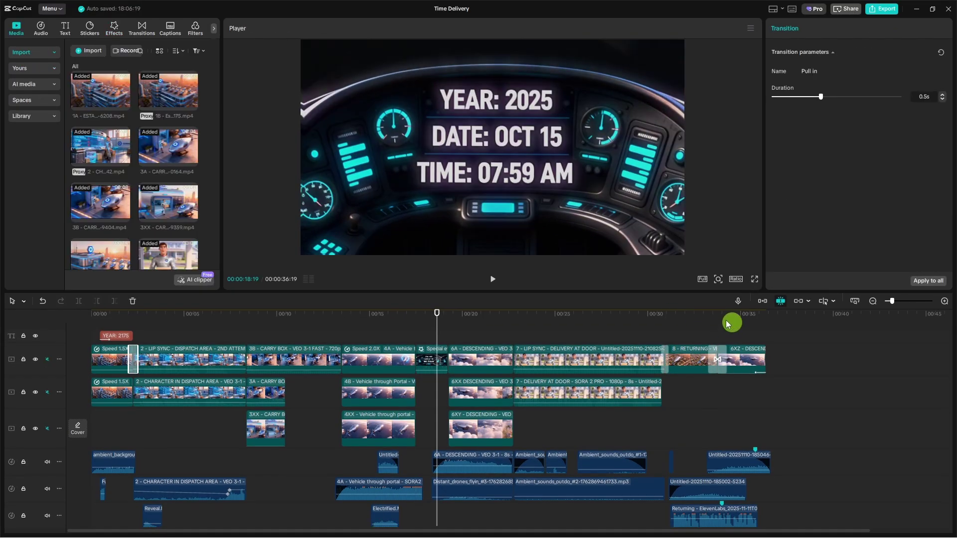
{"action": "left_click", "coordinate": [745, 363]}
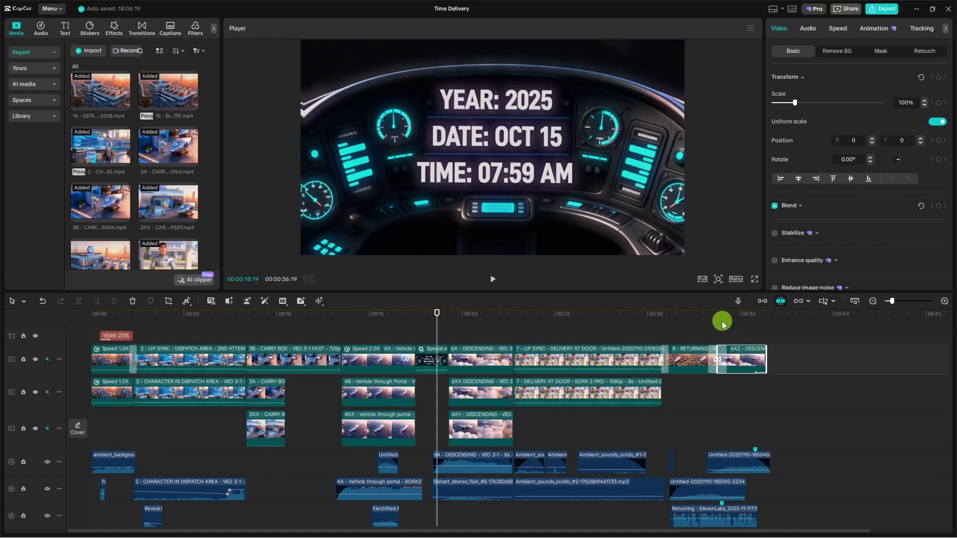
{"action": "left_click_drag", "start_coordinate": [723, 323], "coordinate": [750, 323]}
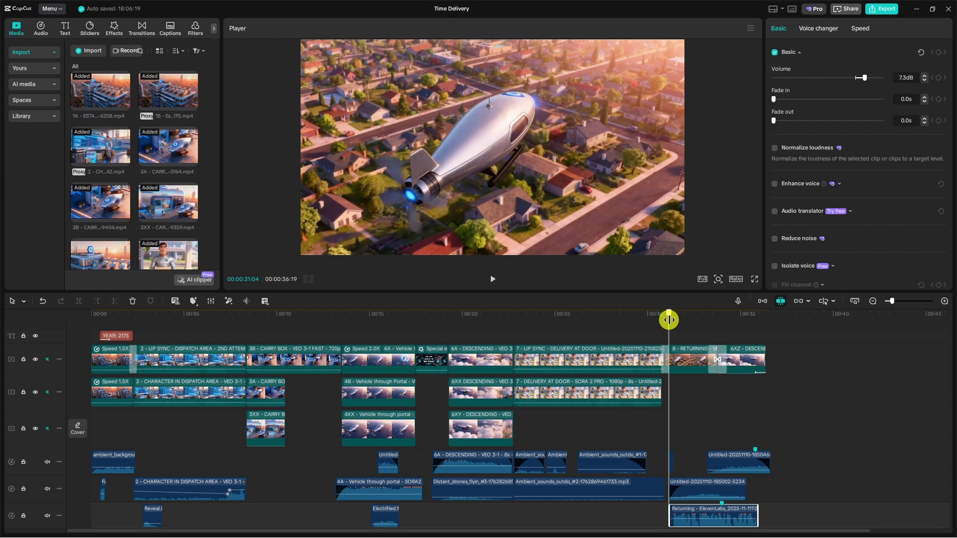
- Preview the ending airship shot and show the Voice changer filters for the Returning narration
{"action": "left_click_drag", "start_coordinate": [669, 320], "coordinate": [673, 320]}
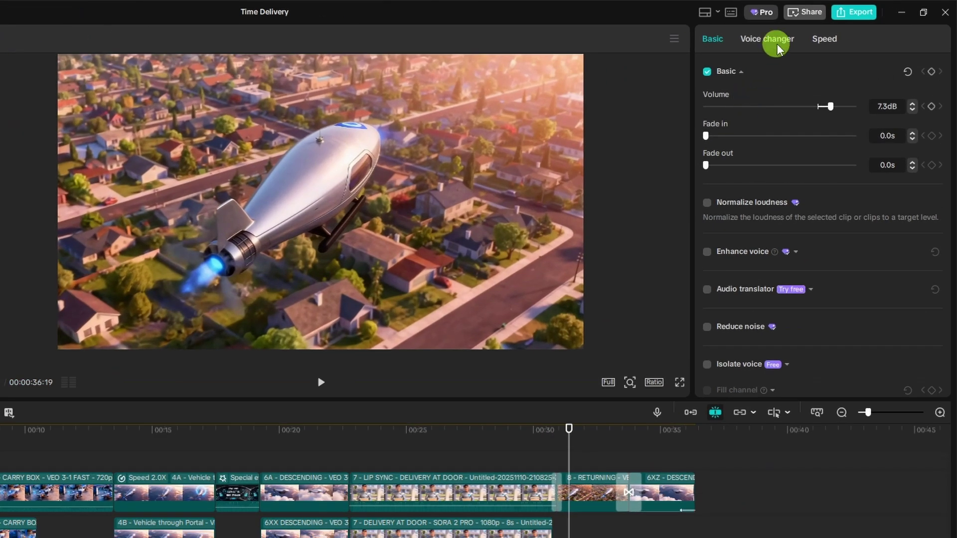
{"action": "left_click", "coordinate": [823, 31]}
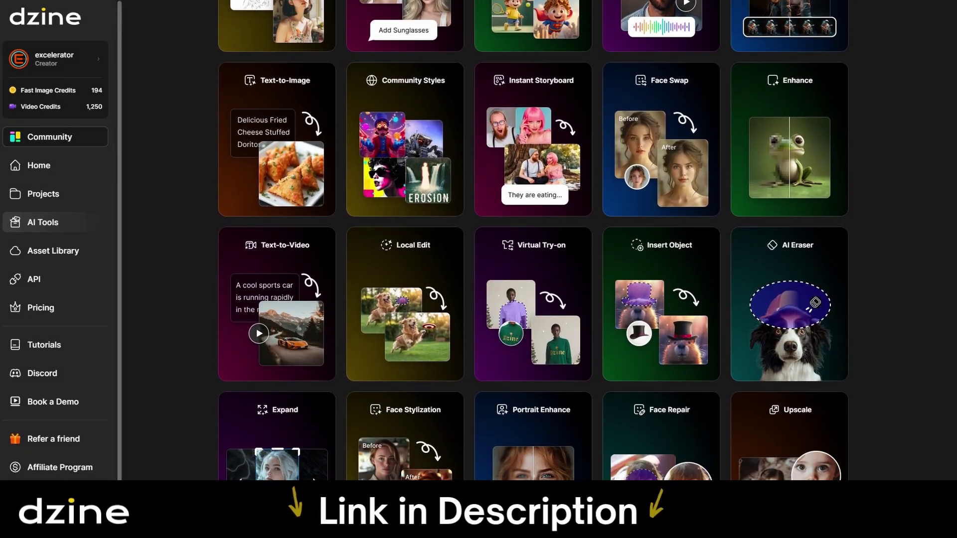
- Toggle the plans between annual and monthly prices, finishing on monthly billing
{"action": "scroll", "coordinate": [533, 269], "scroll_direction": "down", "scroll_amount": 4}
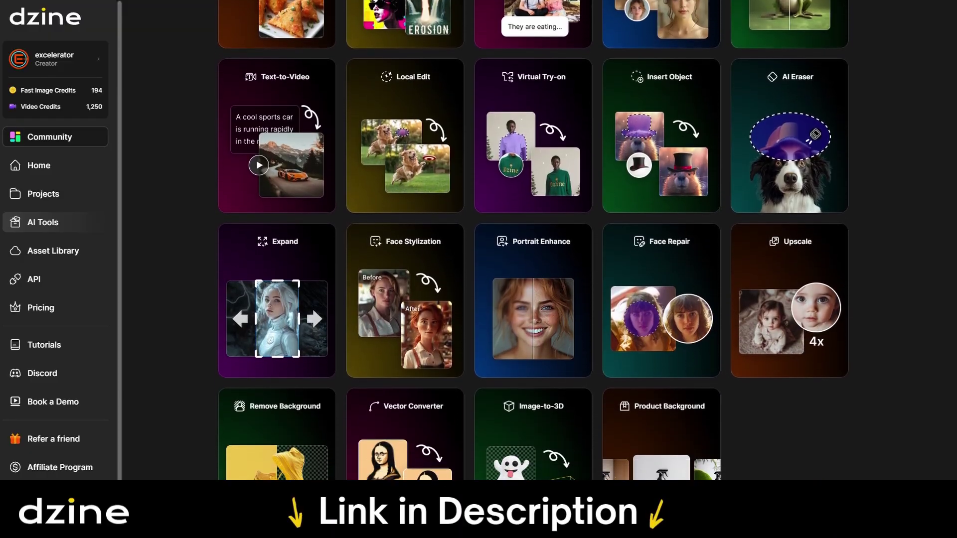
{"action": "scroll", "coordinate": [533, 269], "scroll_direction": "down", "scroll_amount": 1}
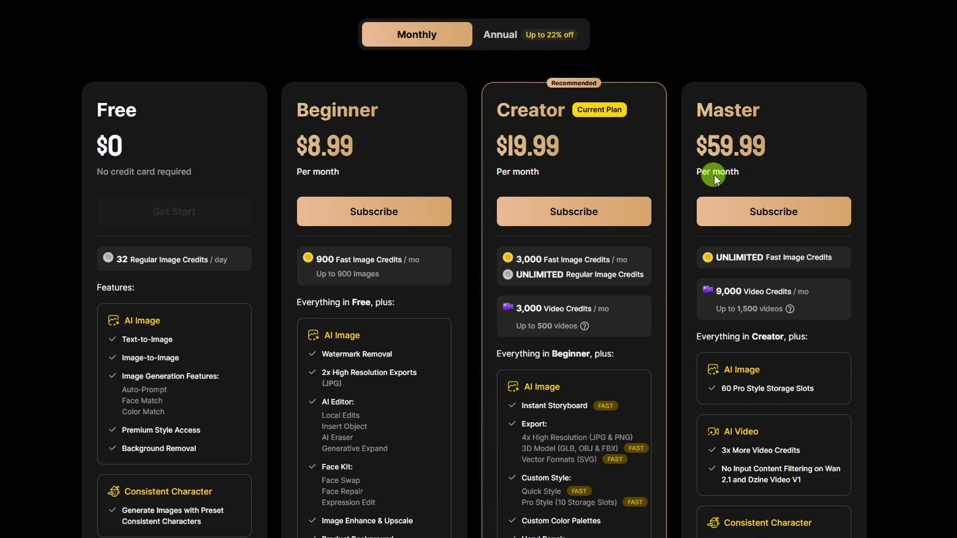
{"action": "left_click", "coordinate": [525, 35]}
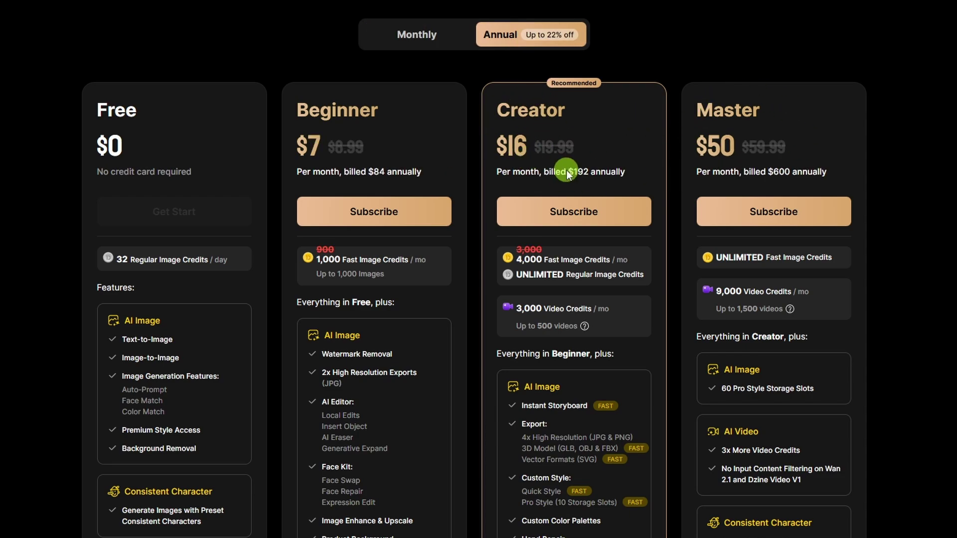
{"action": "left_click", "coordinate": [438, 43]}
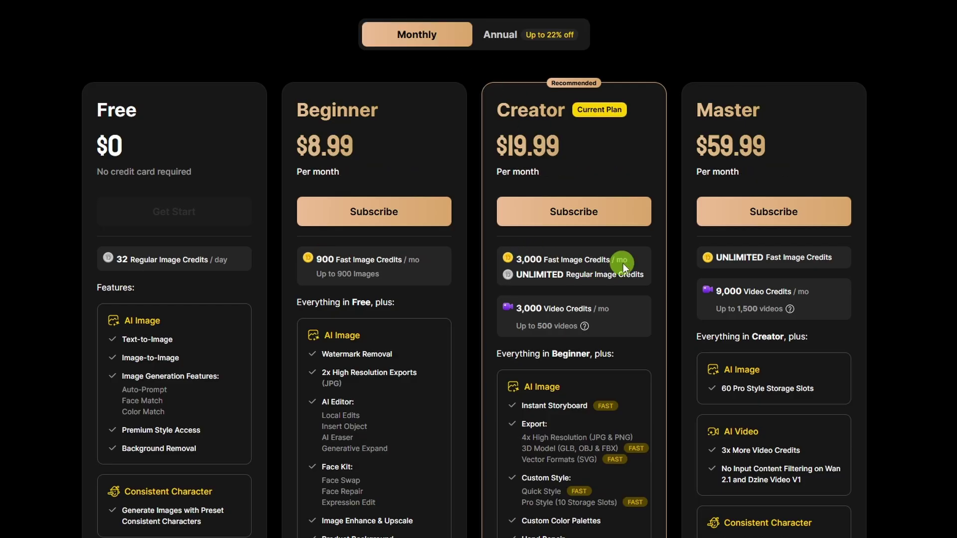
{"action": "left_click", "coordinate": [528, 35]}
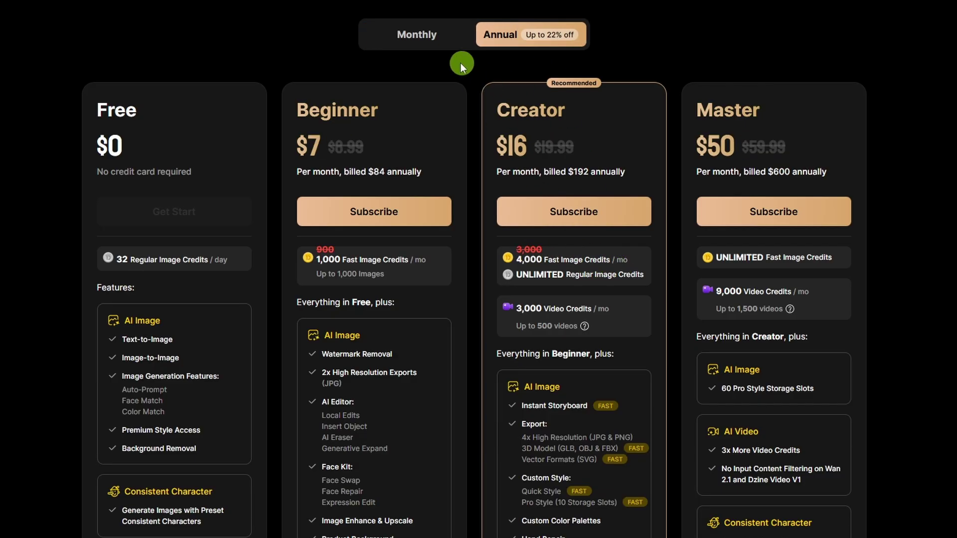
{"action": "left_click", "coordinate": [432, 41]}
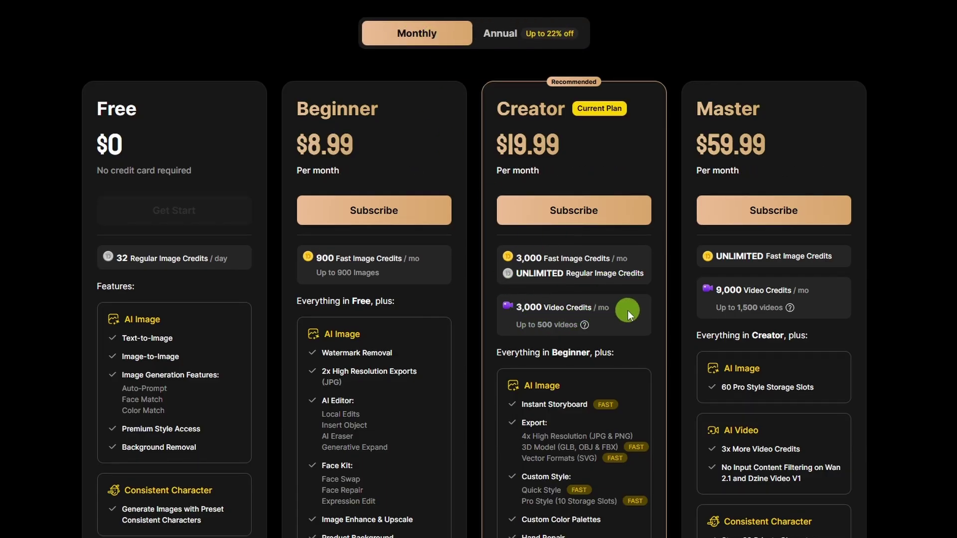
- Scroll through the Creator plan's $19.99/month features, including 10GB asset storage
{"action": "scroll", "coordinate": [627, 310], "scroll_direction": "down", "scroll_amount": 6}
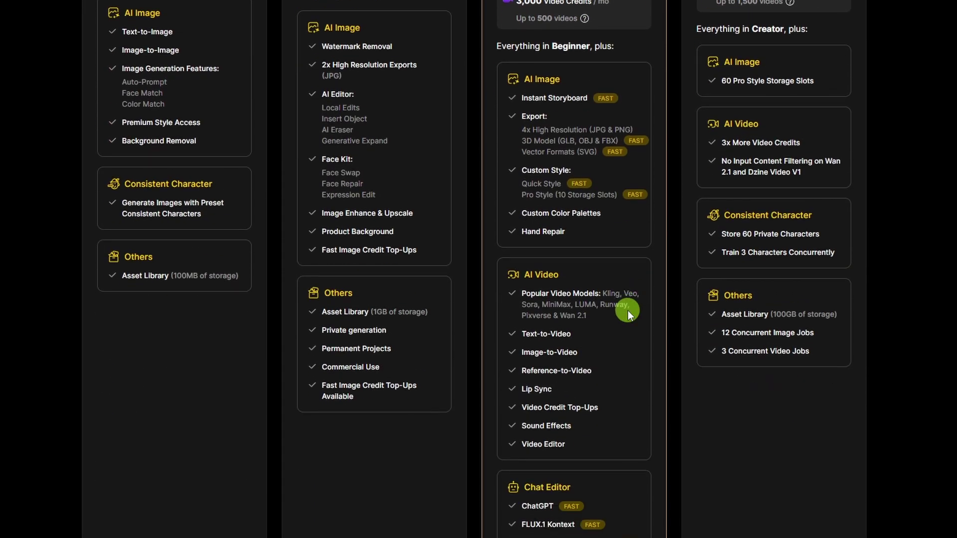
{"action": "scroll", "coordinate": [615, 234], "scroll_direction": "down", "scroll_amount": 5}
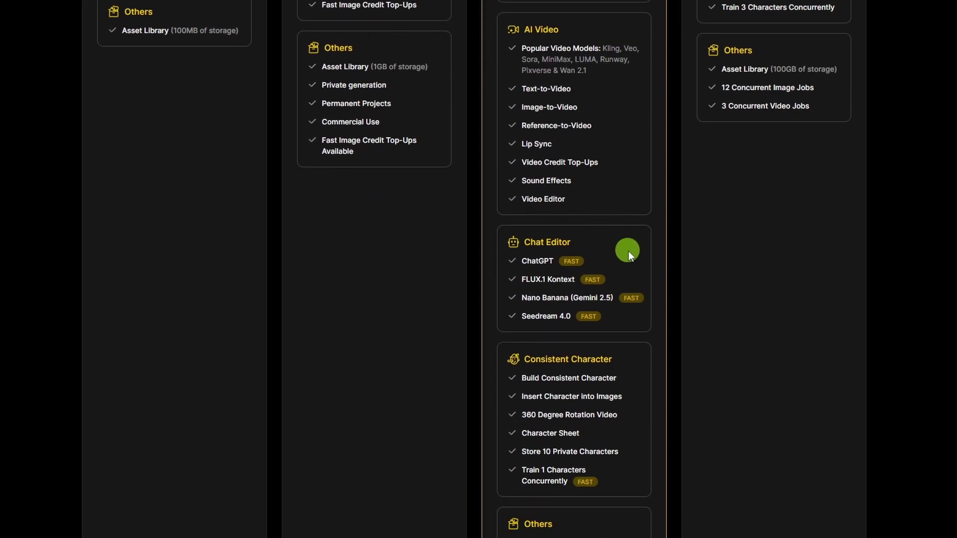
{"action": "scroll", "coordinate": [627, 269], "scroll_direction": "down", "scroll_amount": 4}
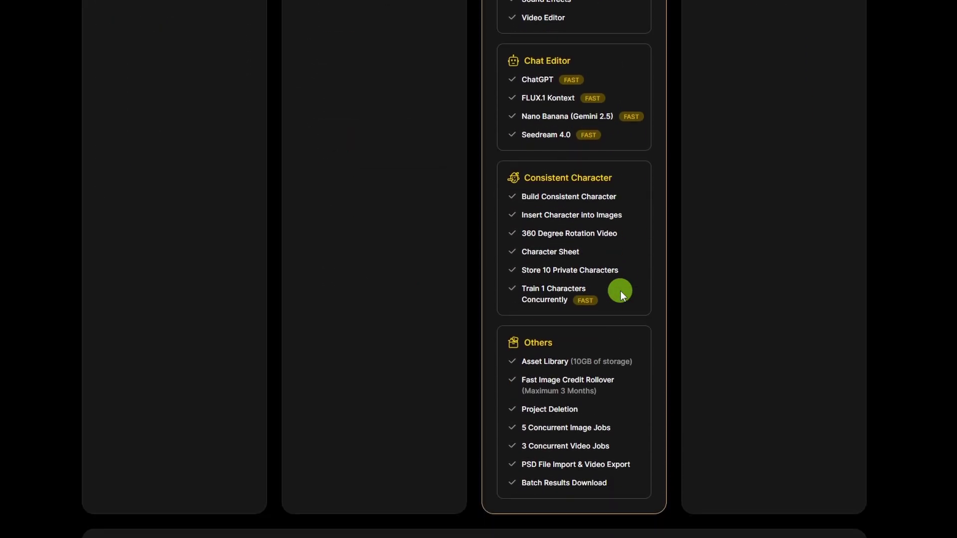